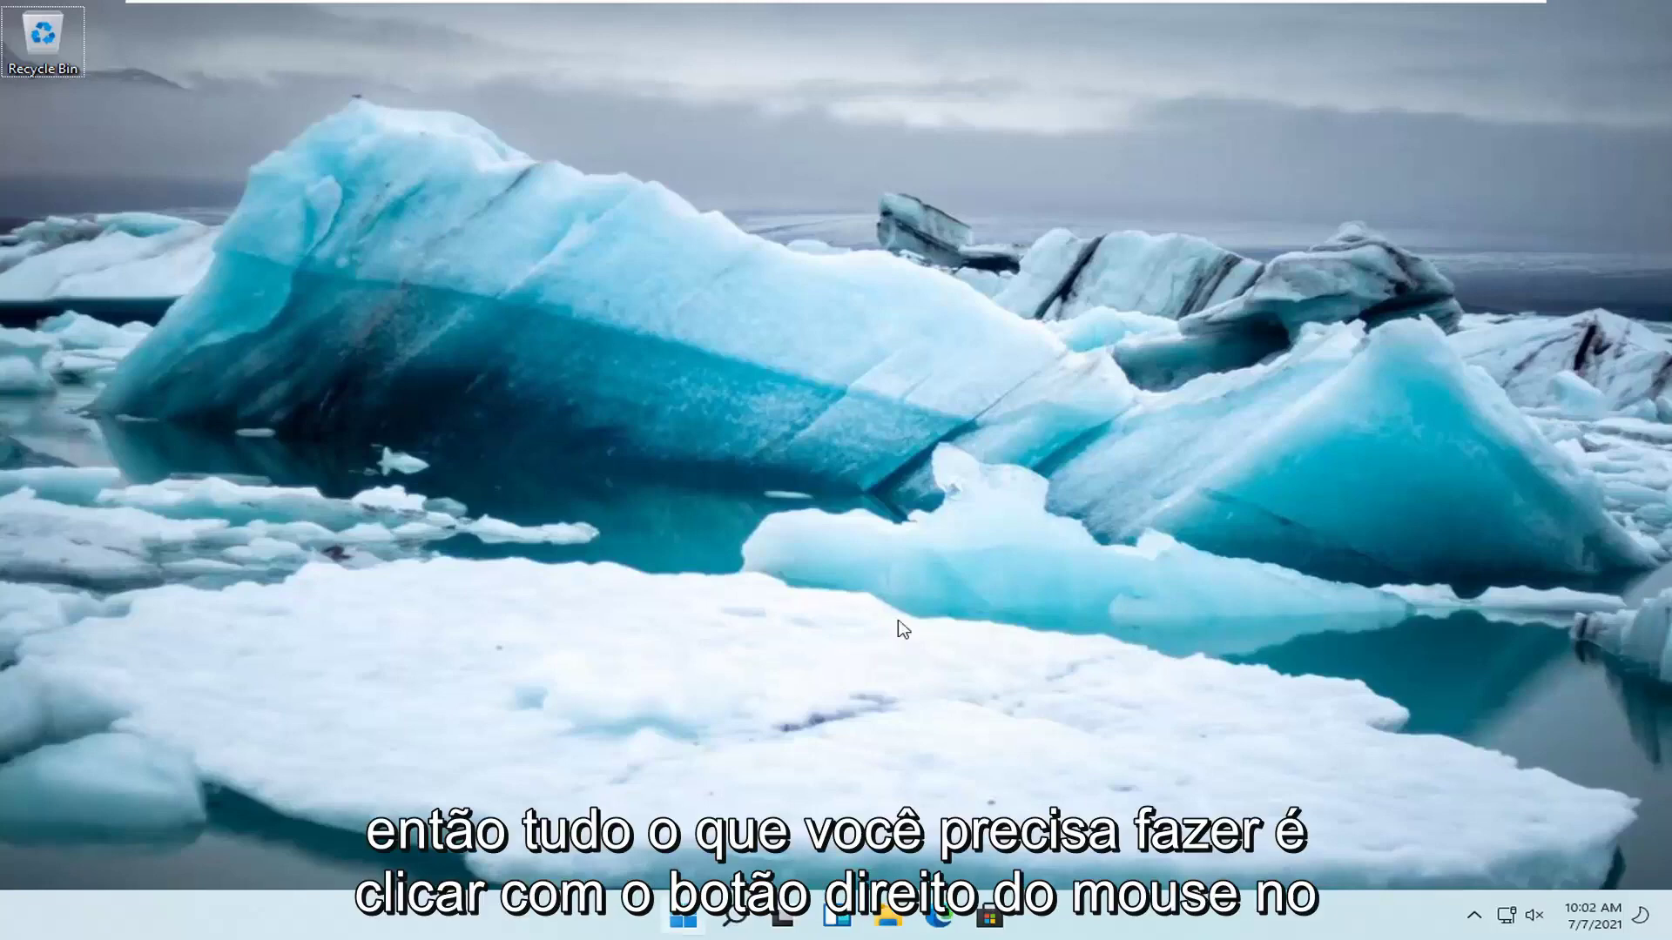
Launch Settings from the Win+X quick-links menu, dismissing the search panel while it loads.
right_click(683, 919)
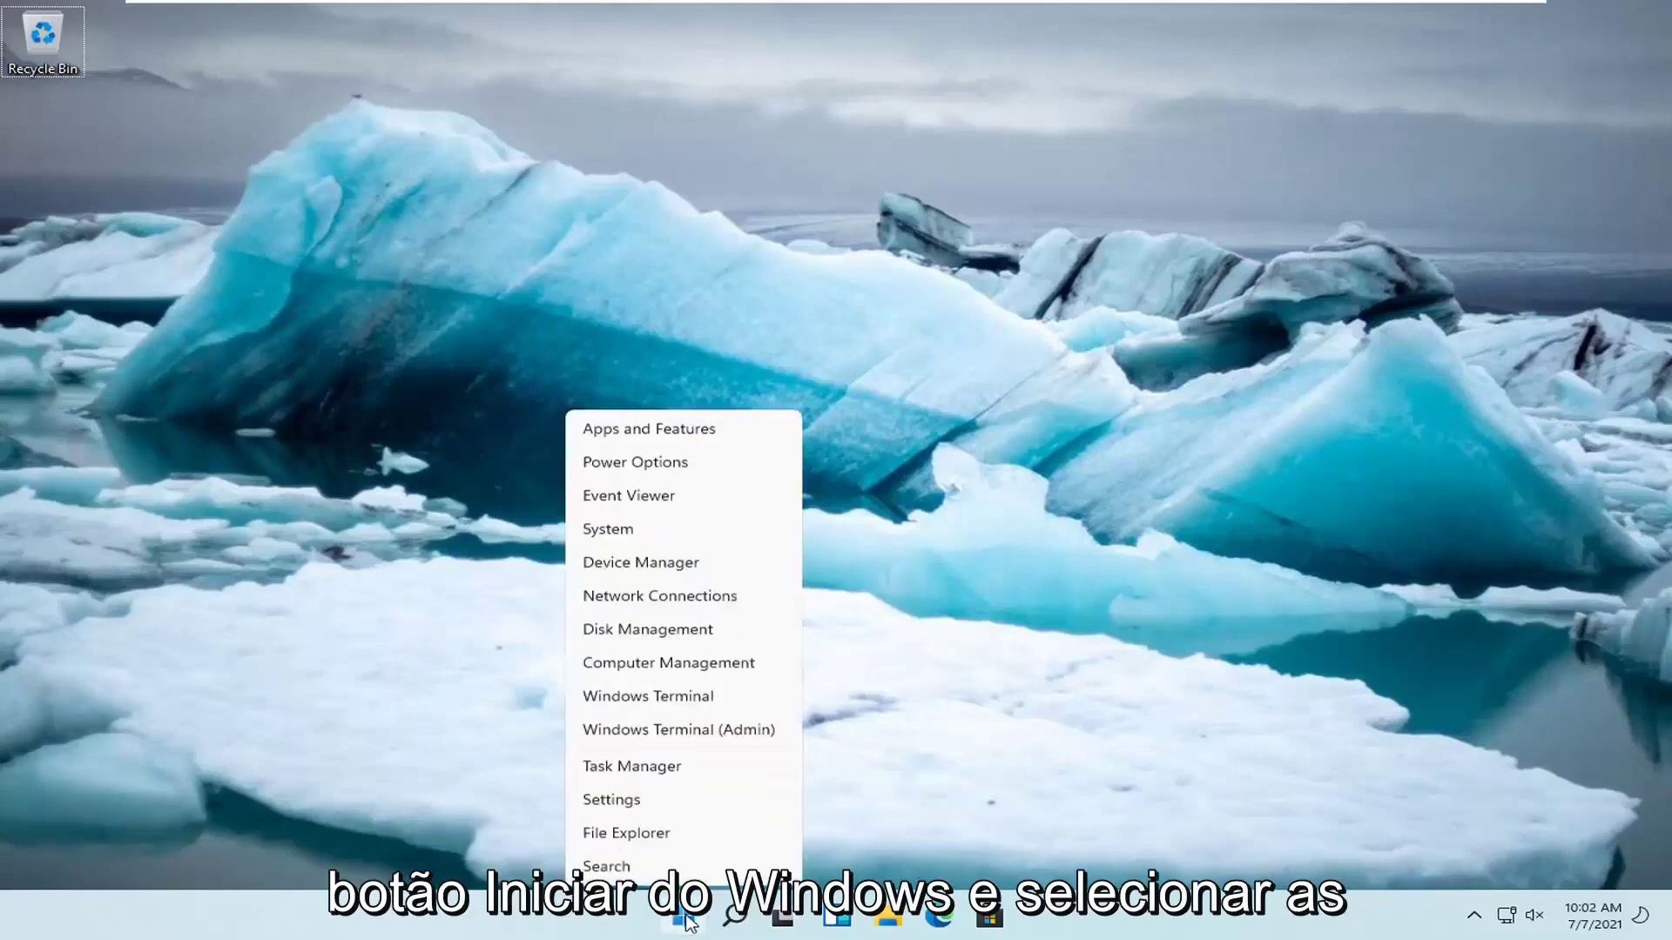
click(614, 698)
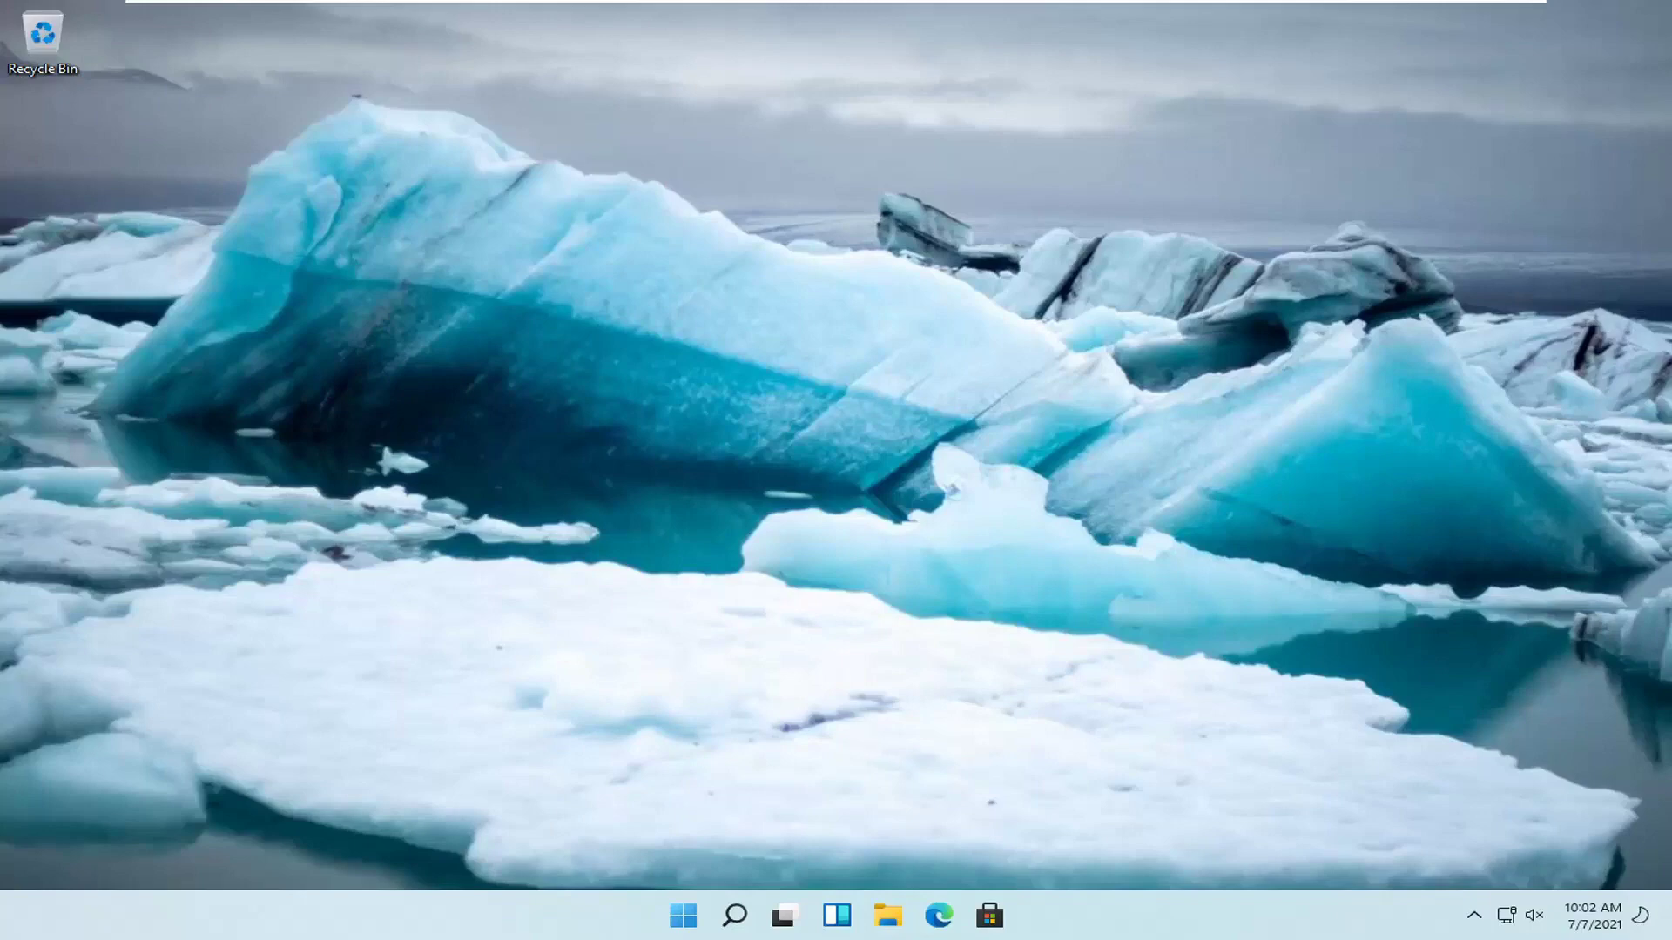
click(736, 915)
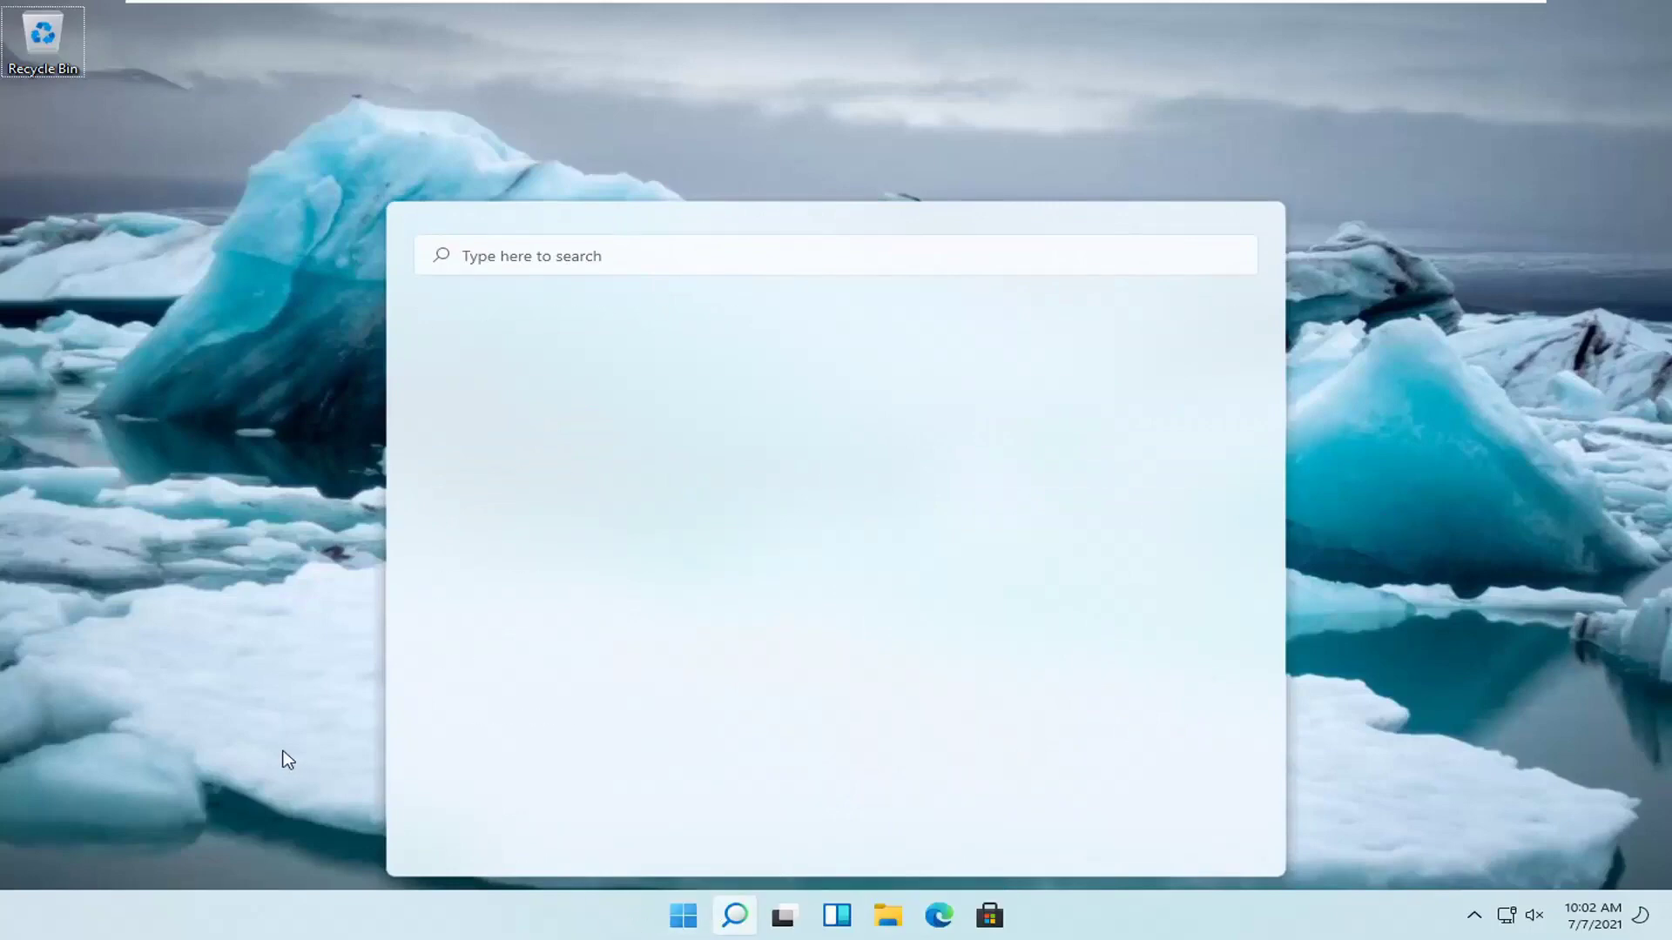
key(super+i)
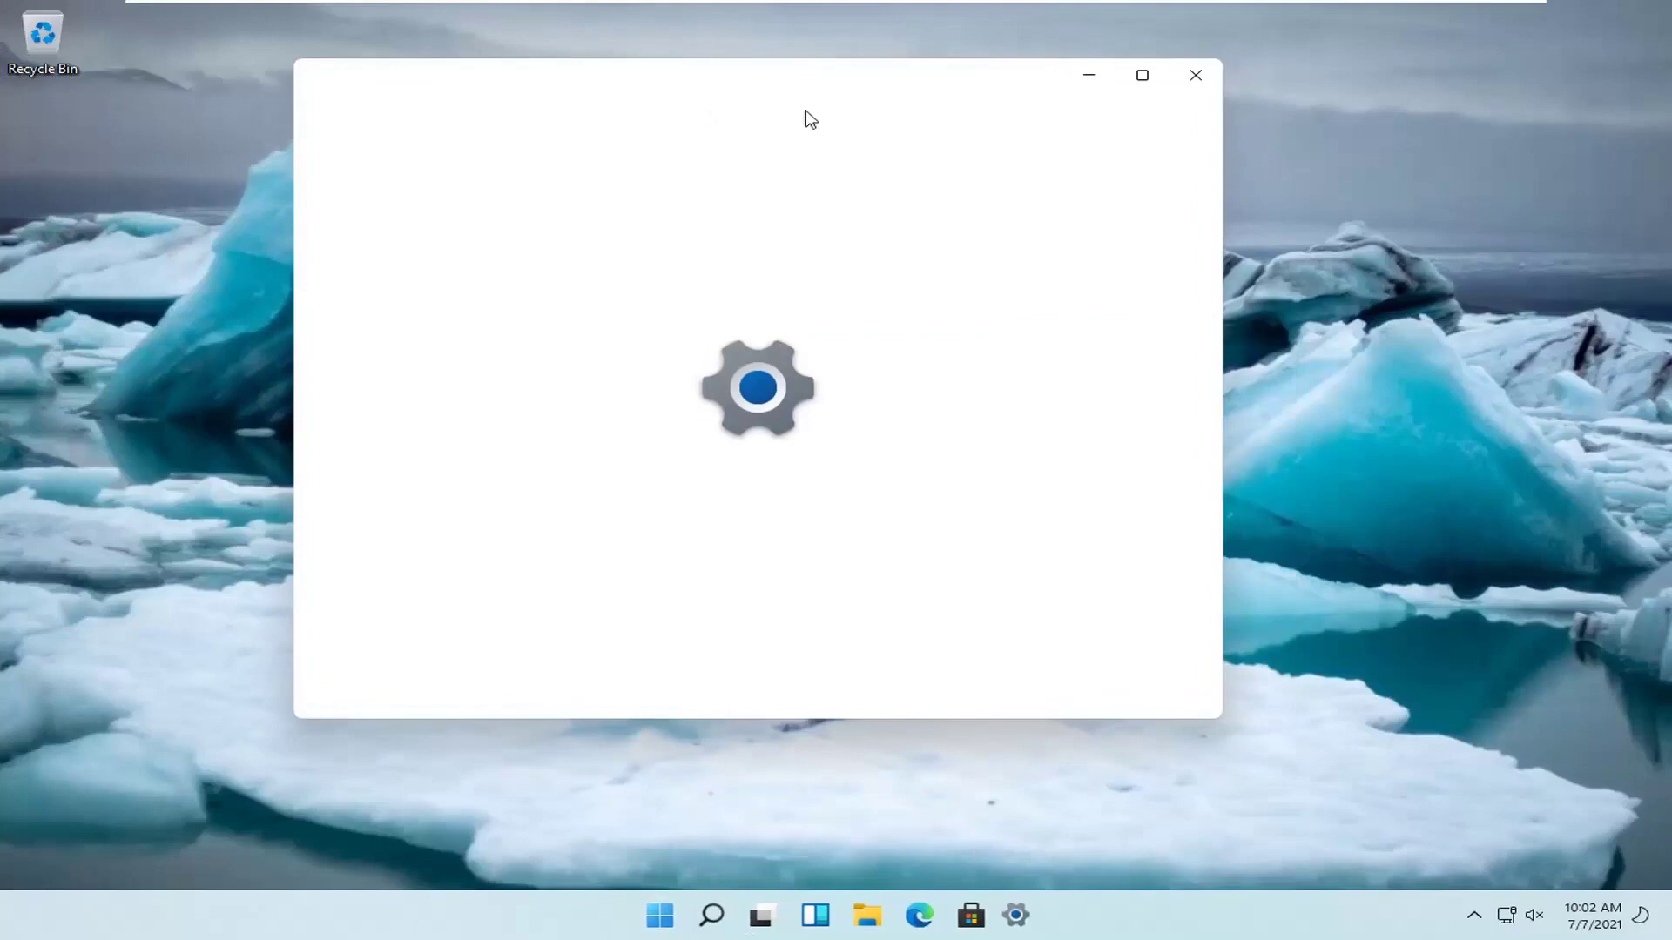
Drag the Settings window slightly right while the System page finishes loading.
drag(780, 91, 903, 85)
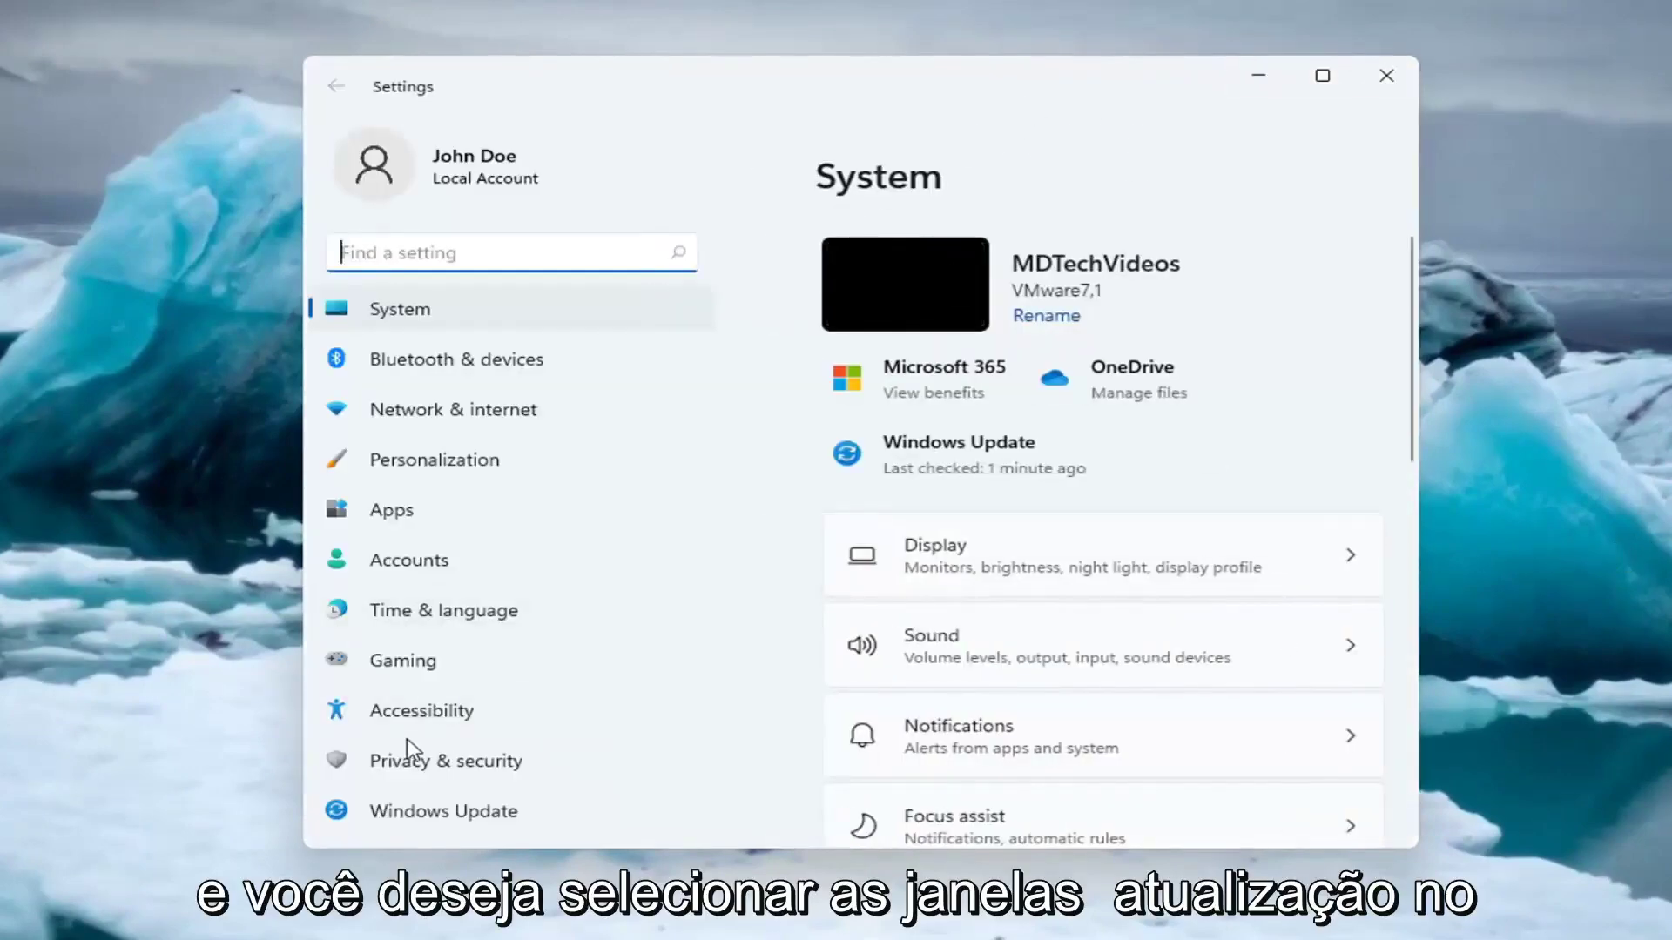
On the Windows Update page, choose 'Pause for 2 weeks' from the pause dropdown.
click(430, 815)
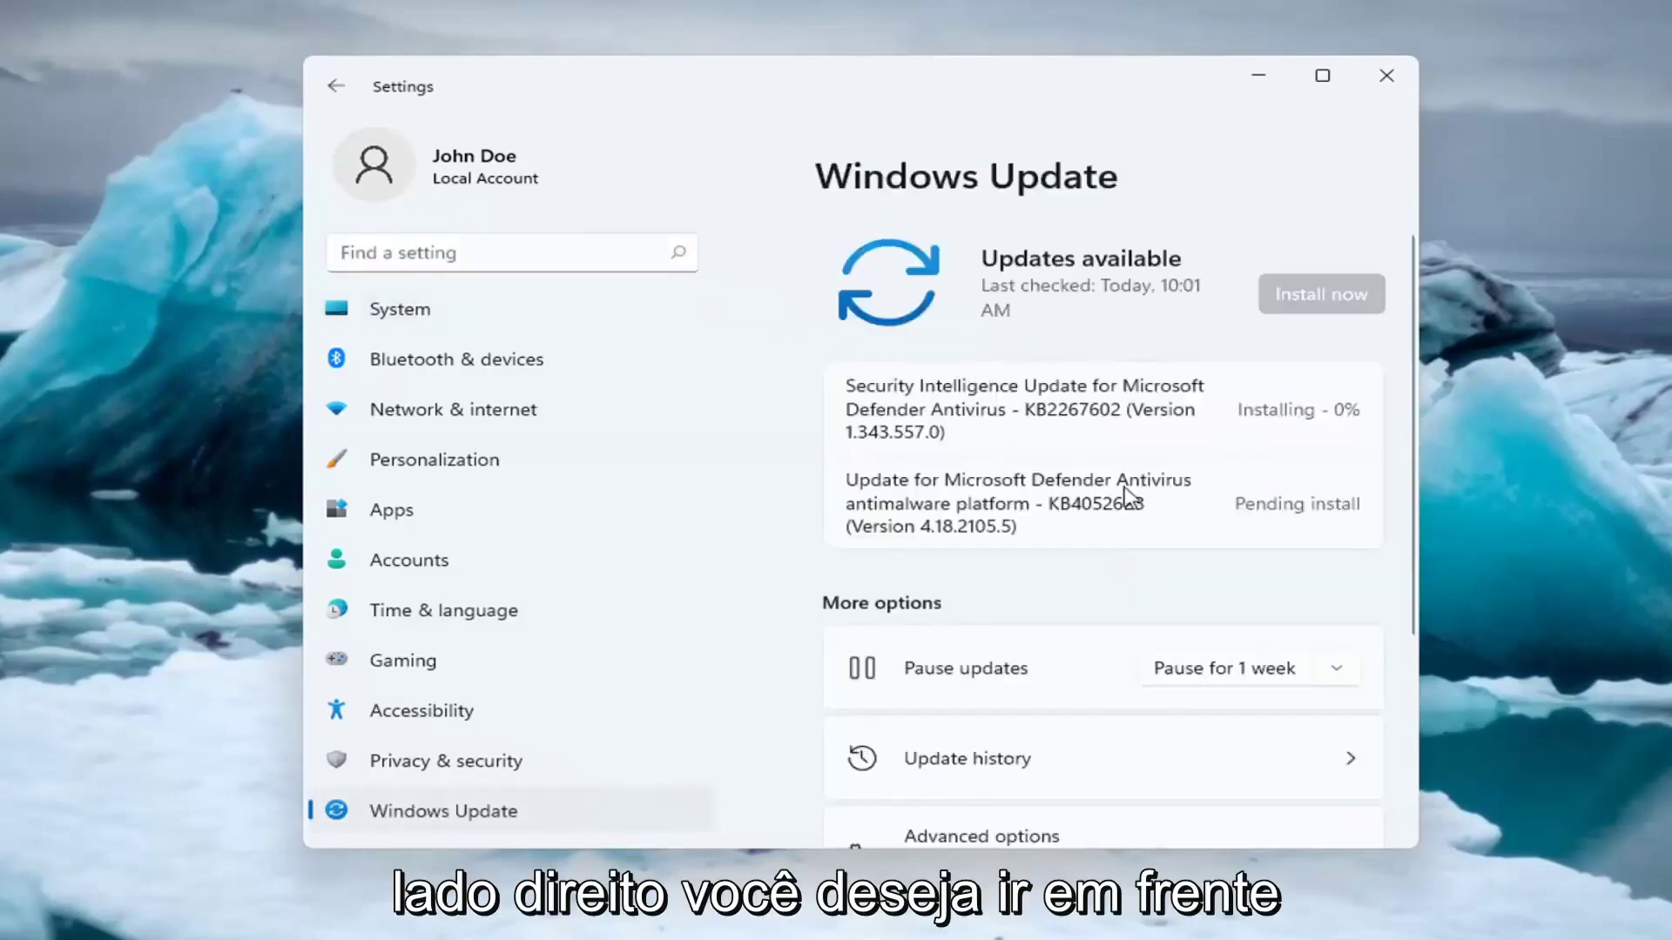
scroll(1112, 526, down, 2)
scroll(1012, 538, down, 1)
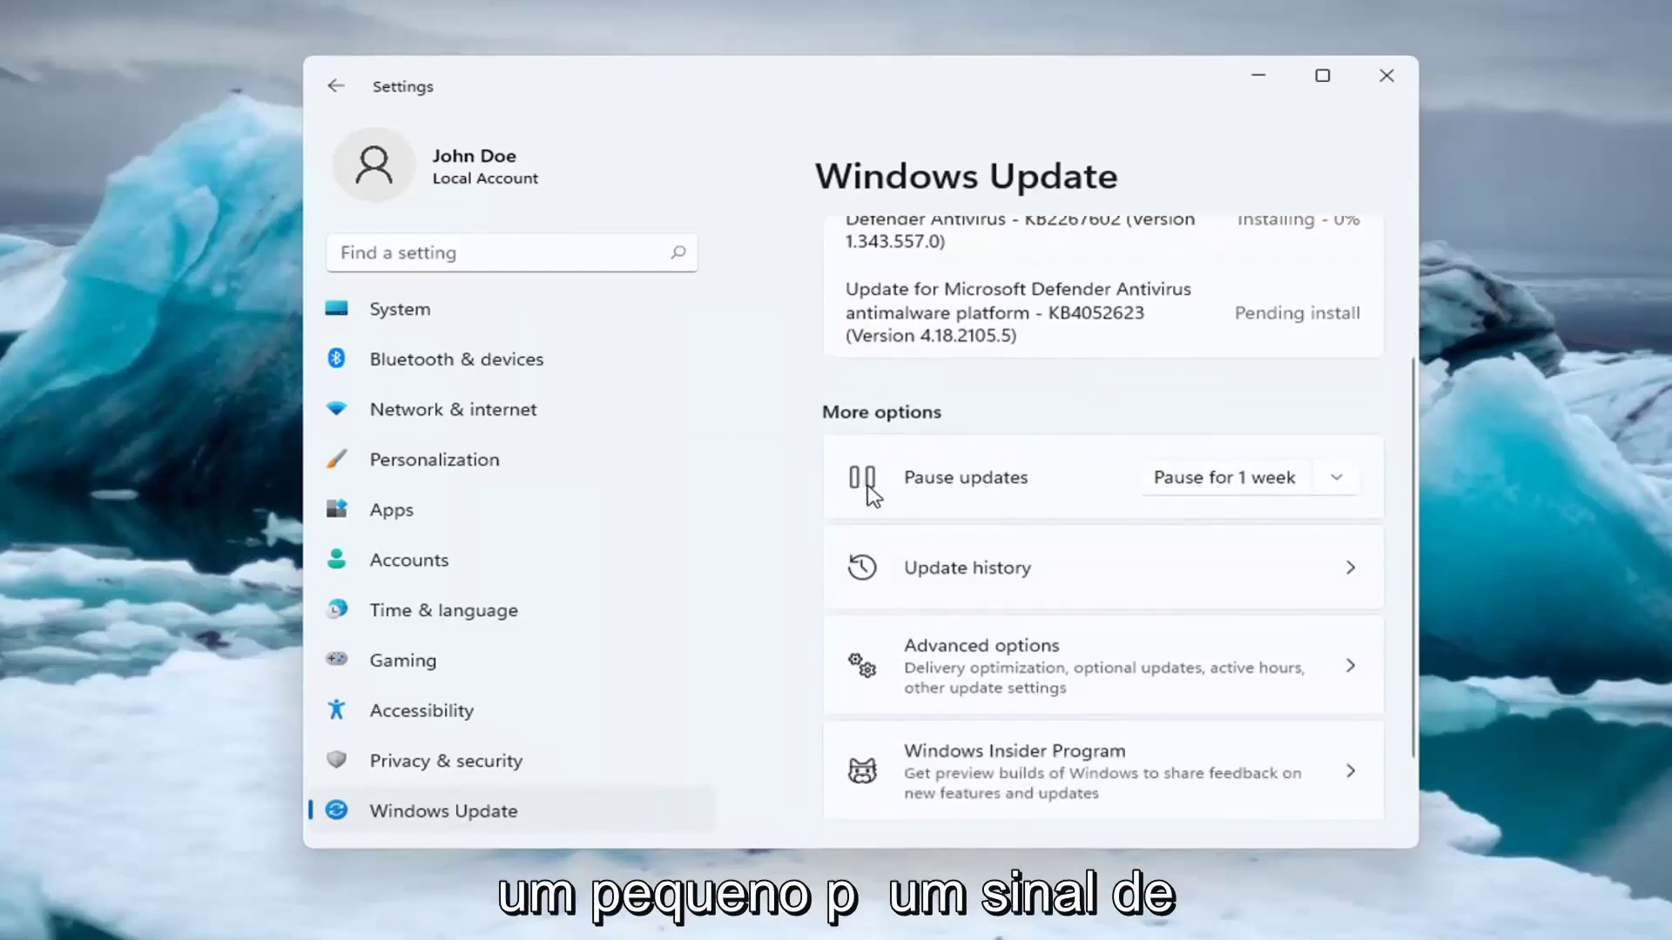
click(1330, 486)
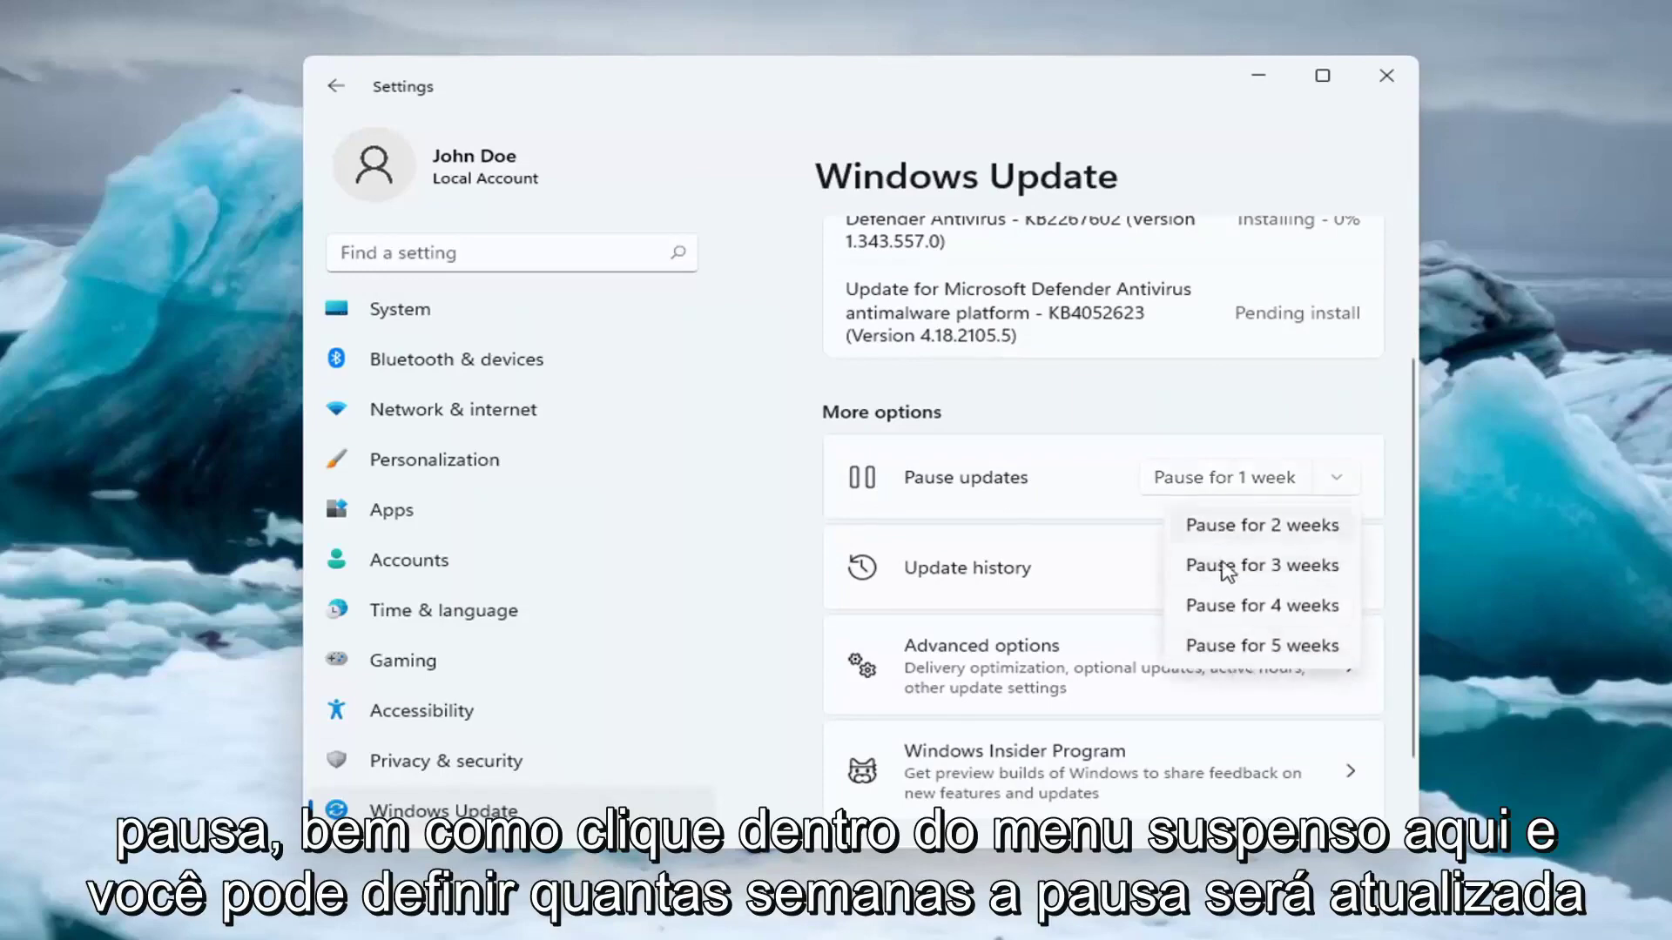
click(1229, 527)
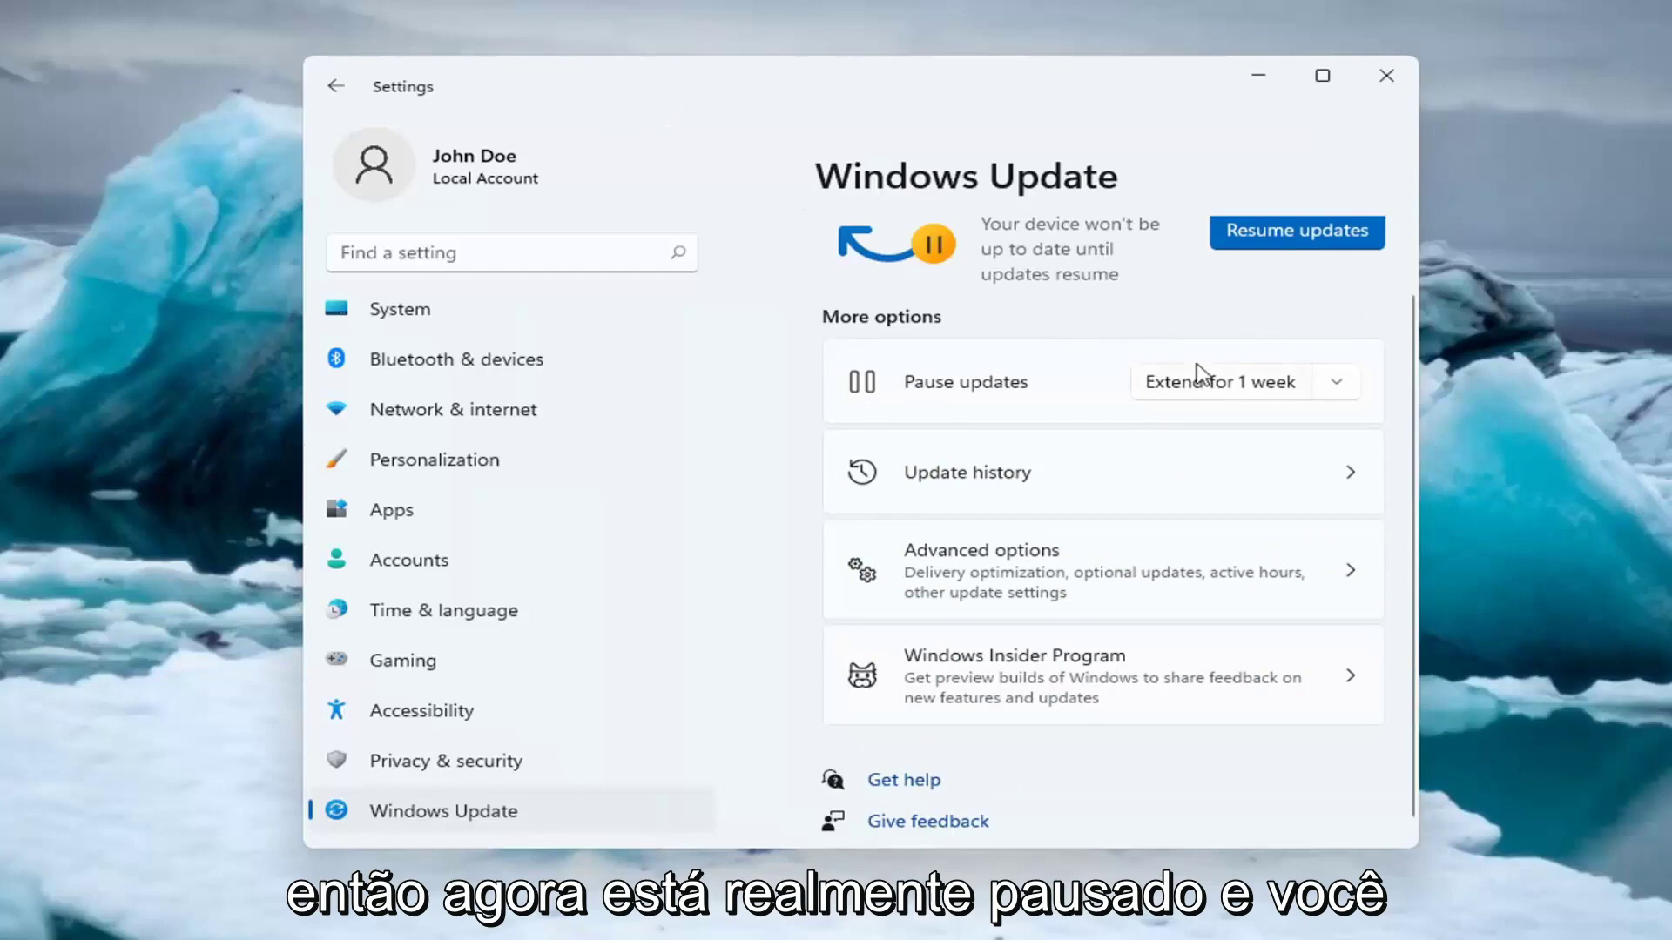
Check the pause-extension choices and dismiss them without changing the pause.
click(1338, 379)
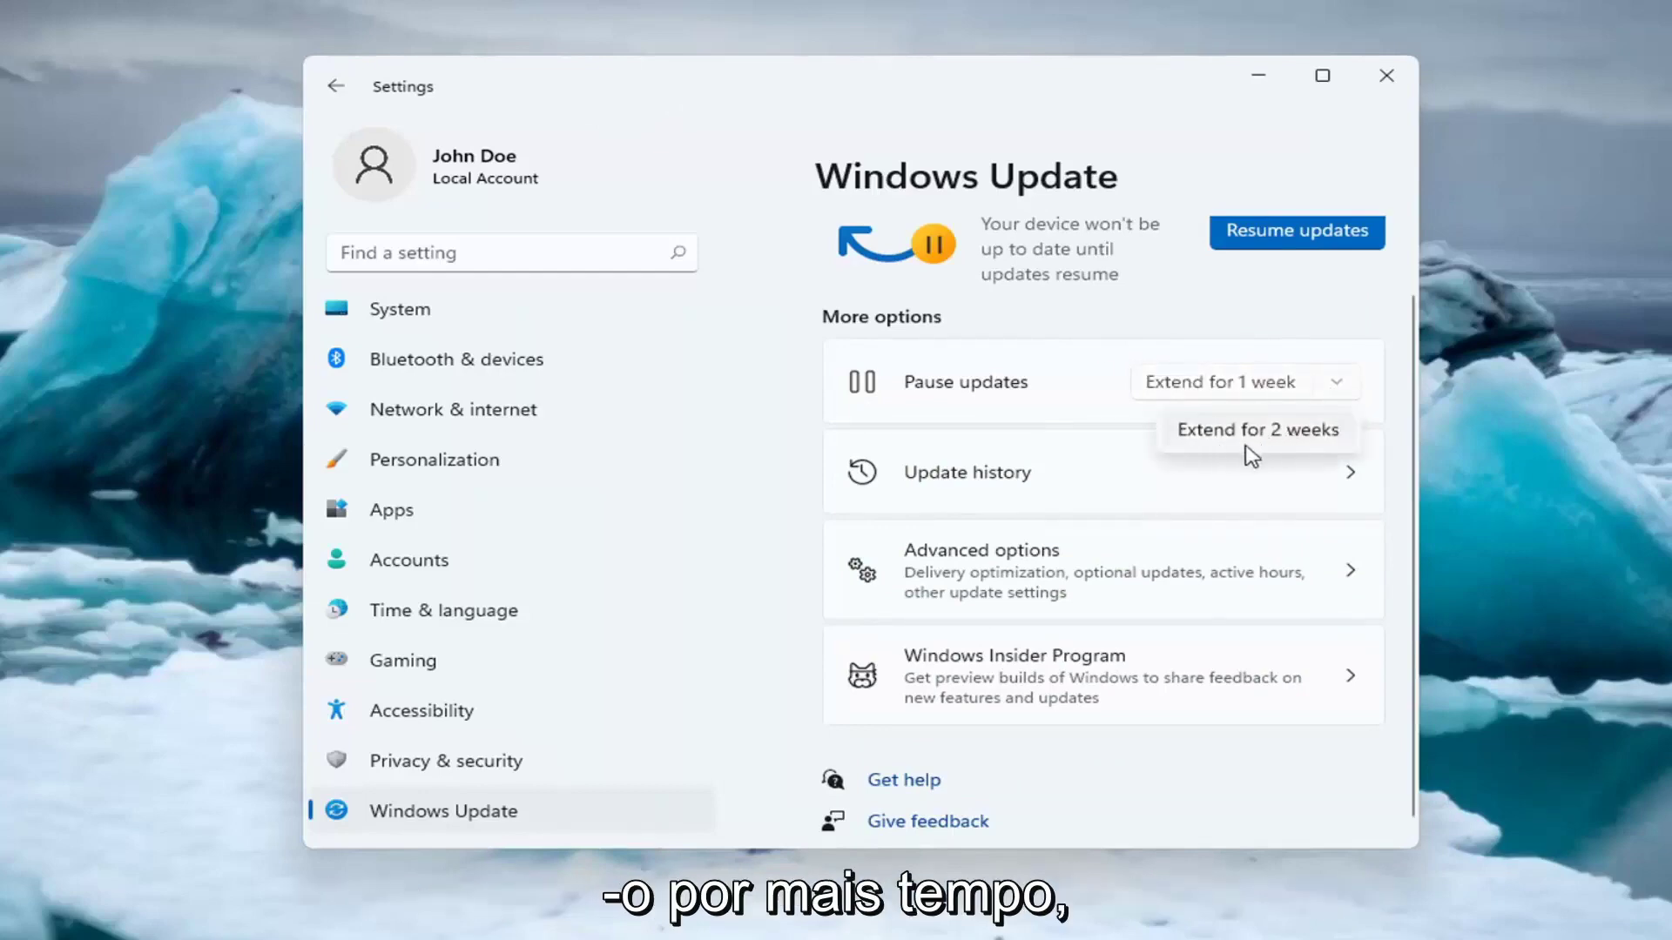
click(842, 120)
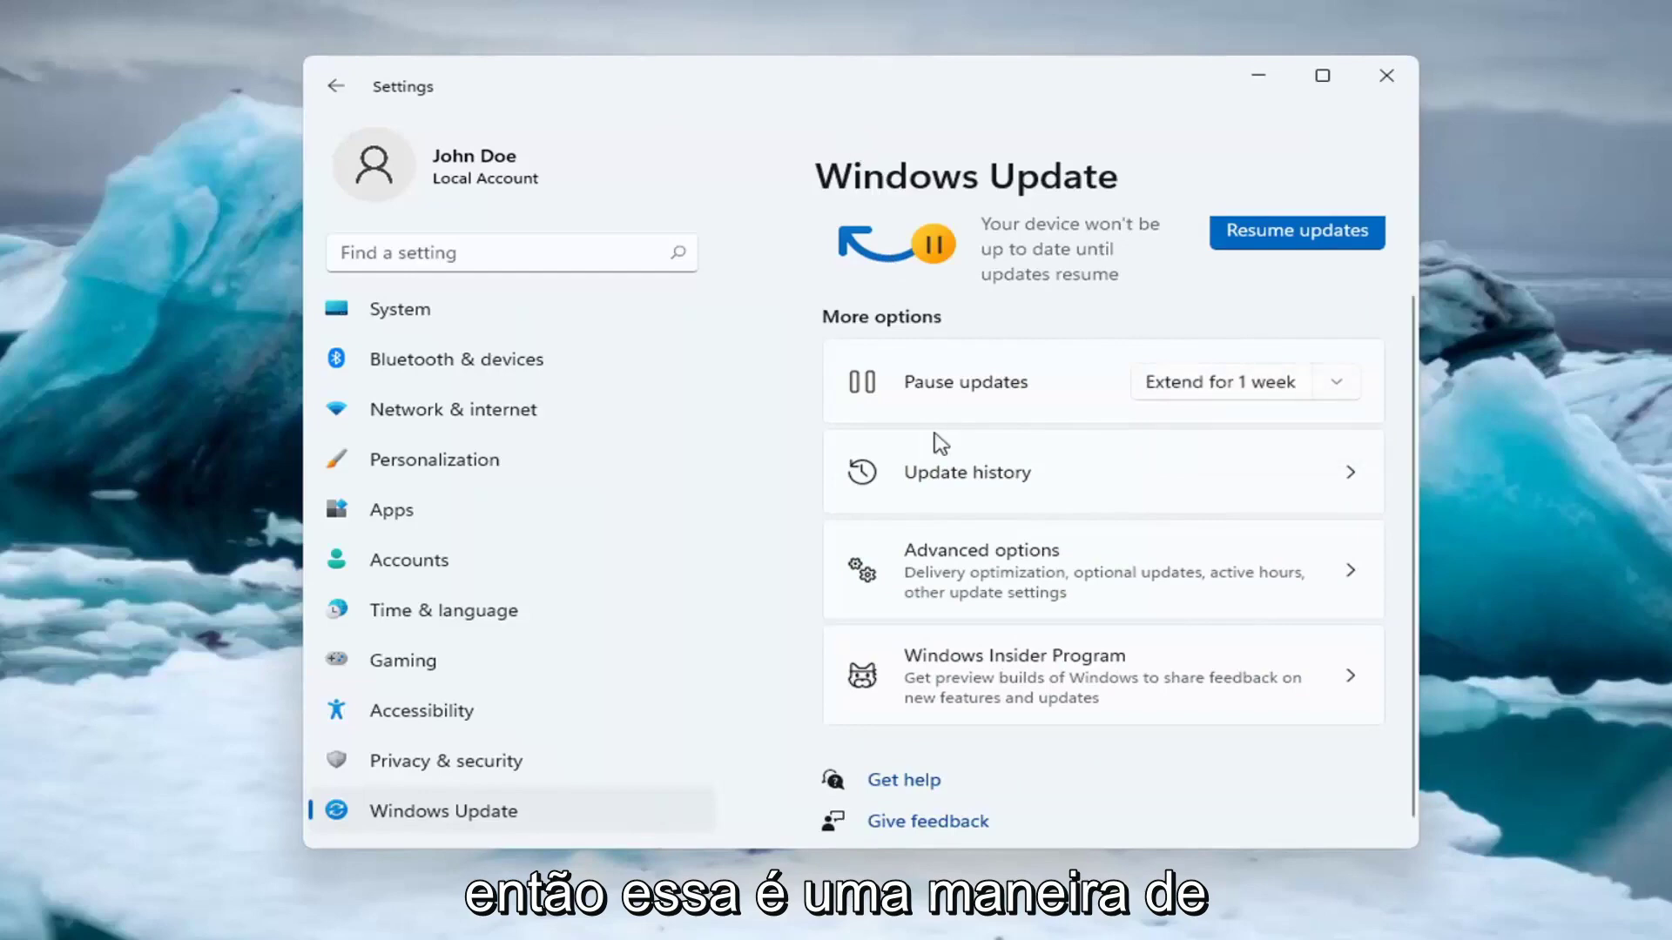
scroll(858, 455, down, 1)
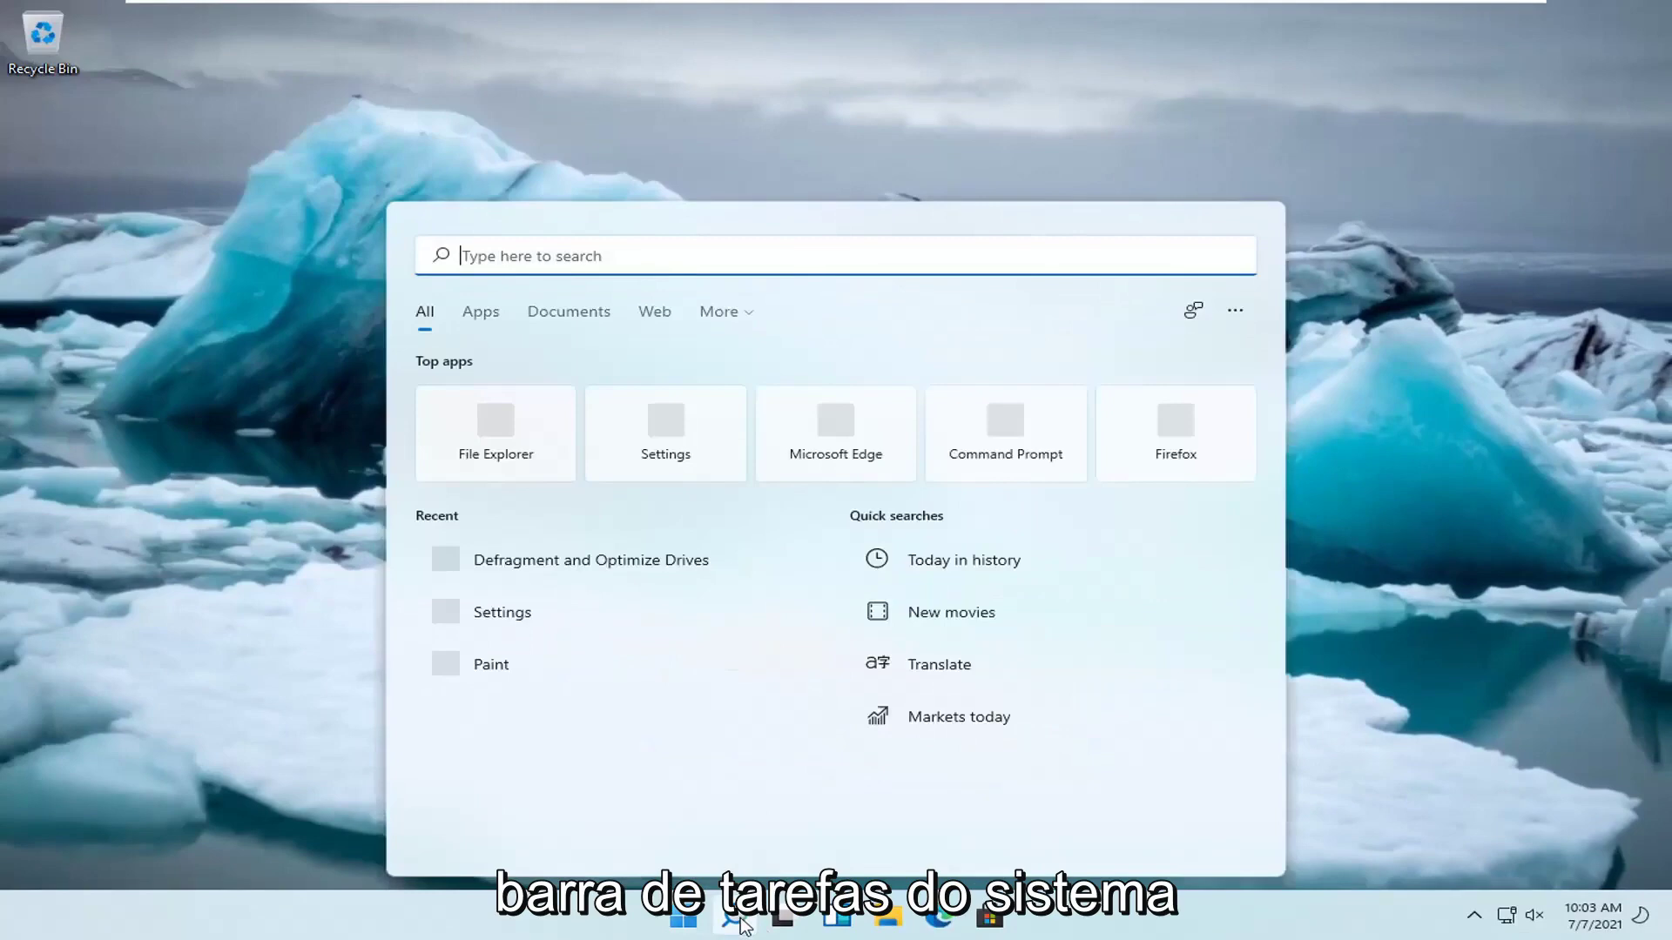
text(services)
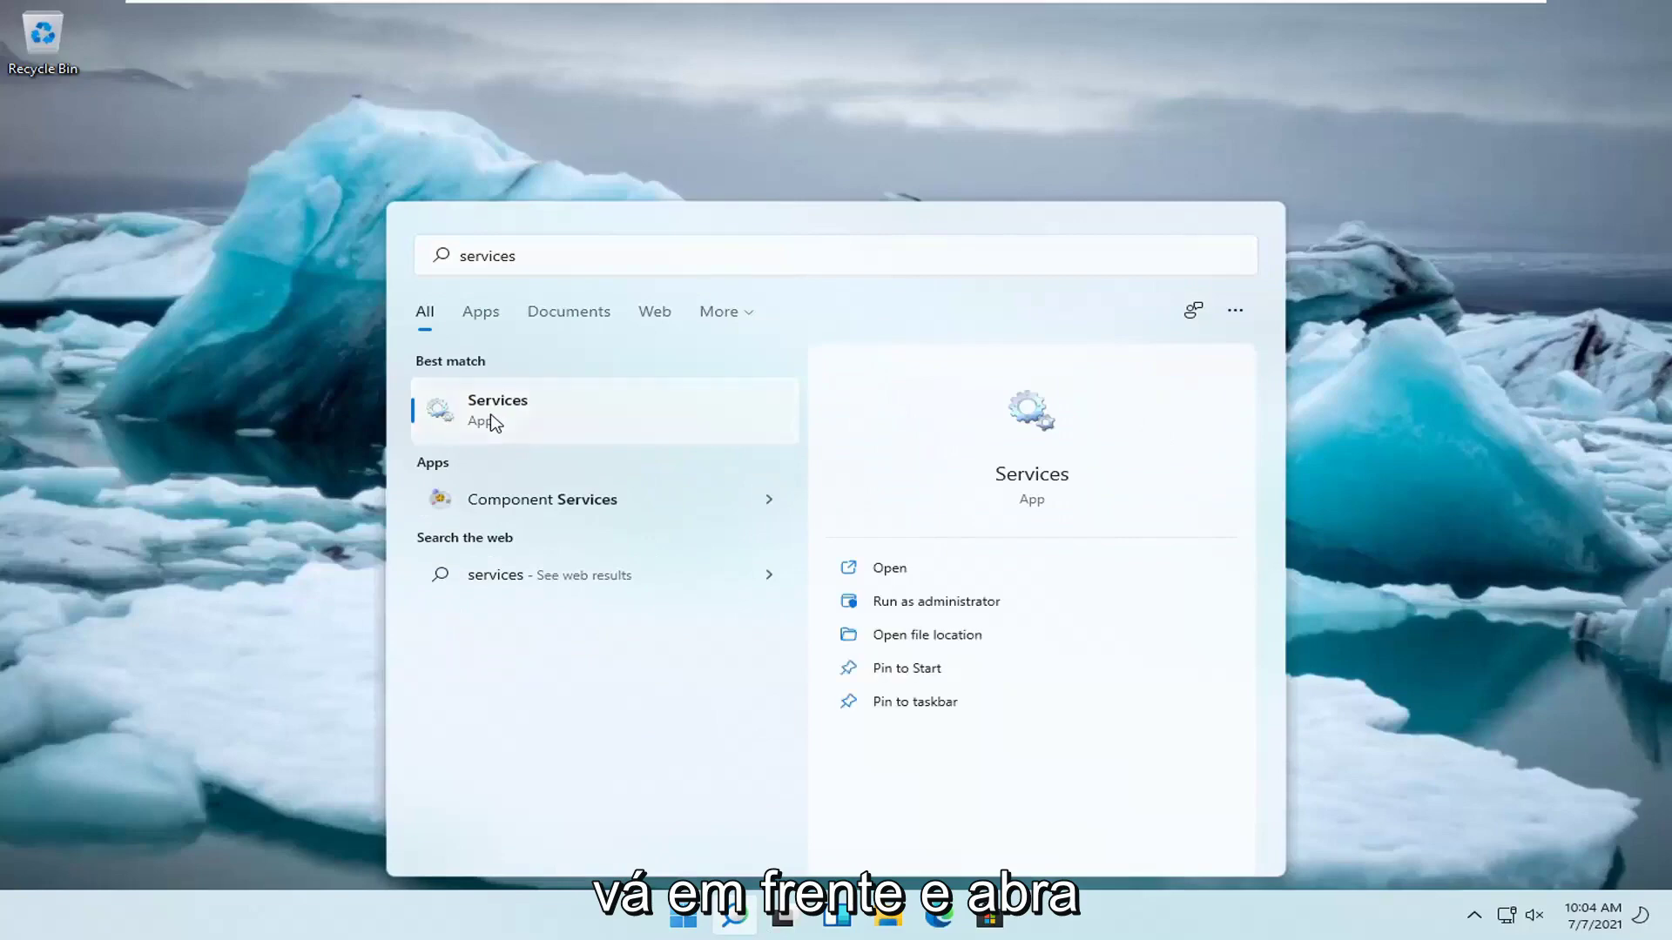
Open the Services best-match result from the search panel.
click(493, 413)
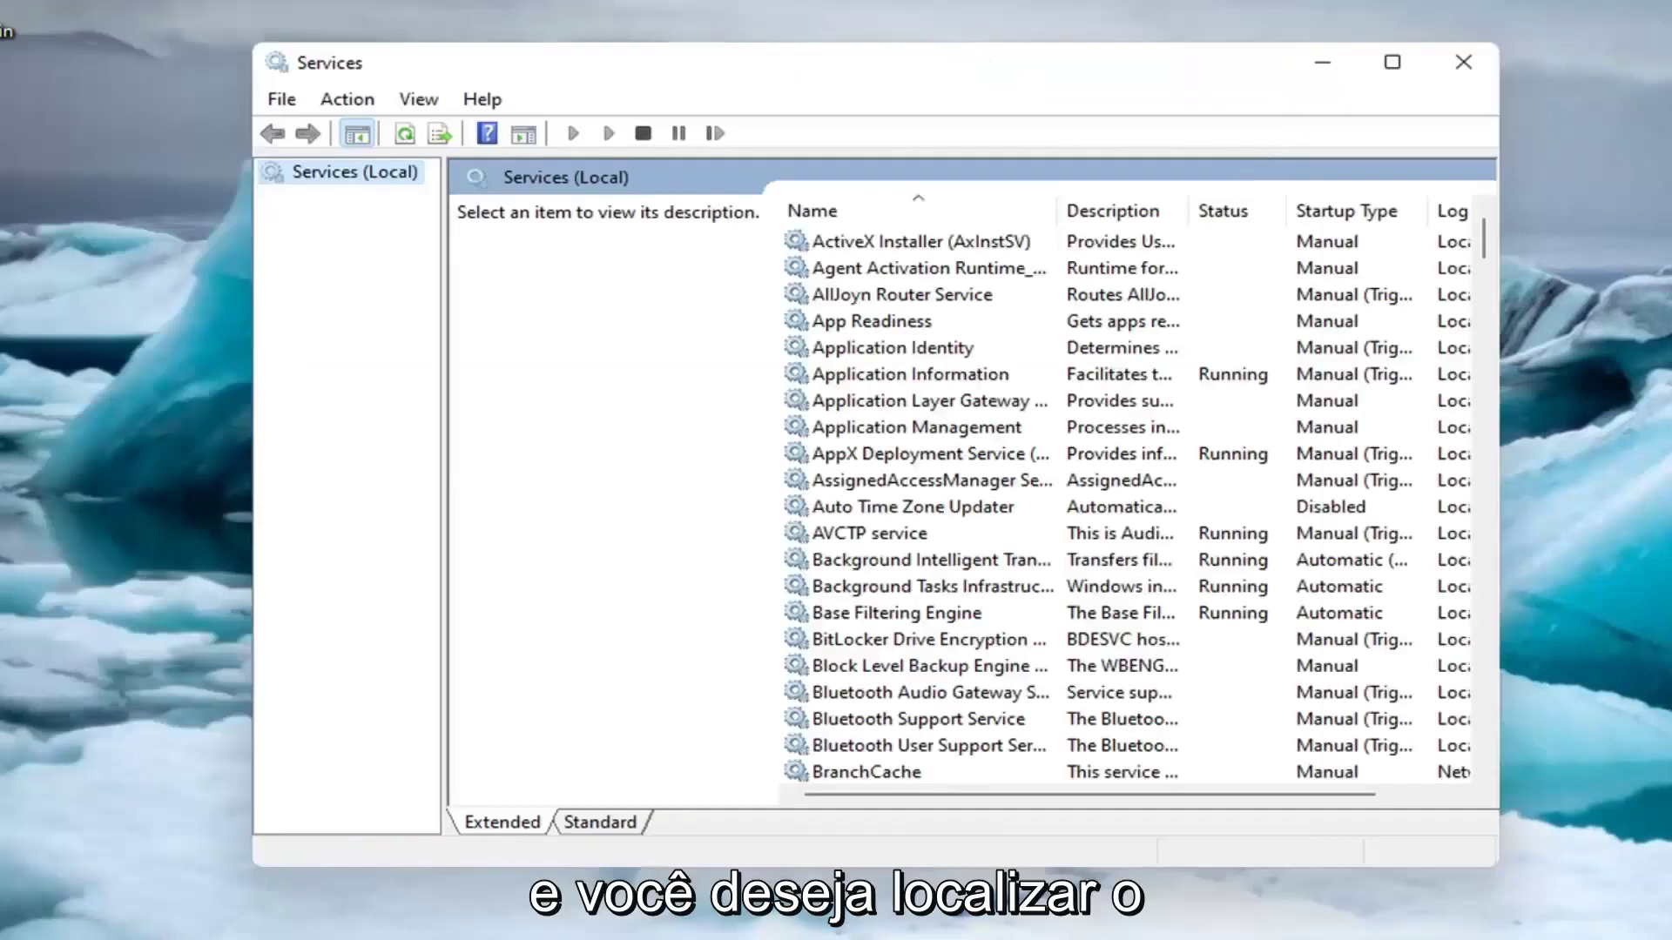
Find and select Background Intelligent Transfer Service, widening the Name column.
click(930, 465)
click(919, 598)
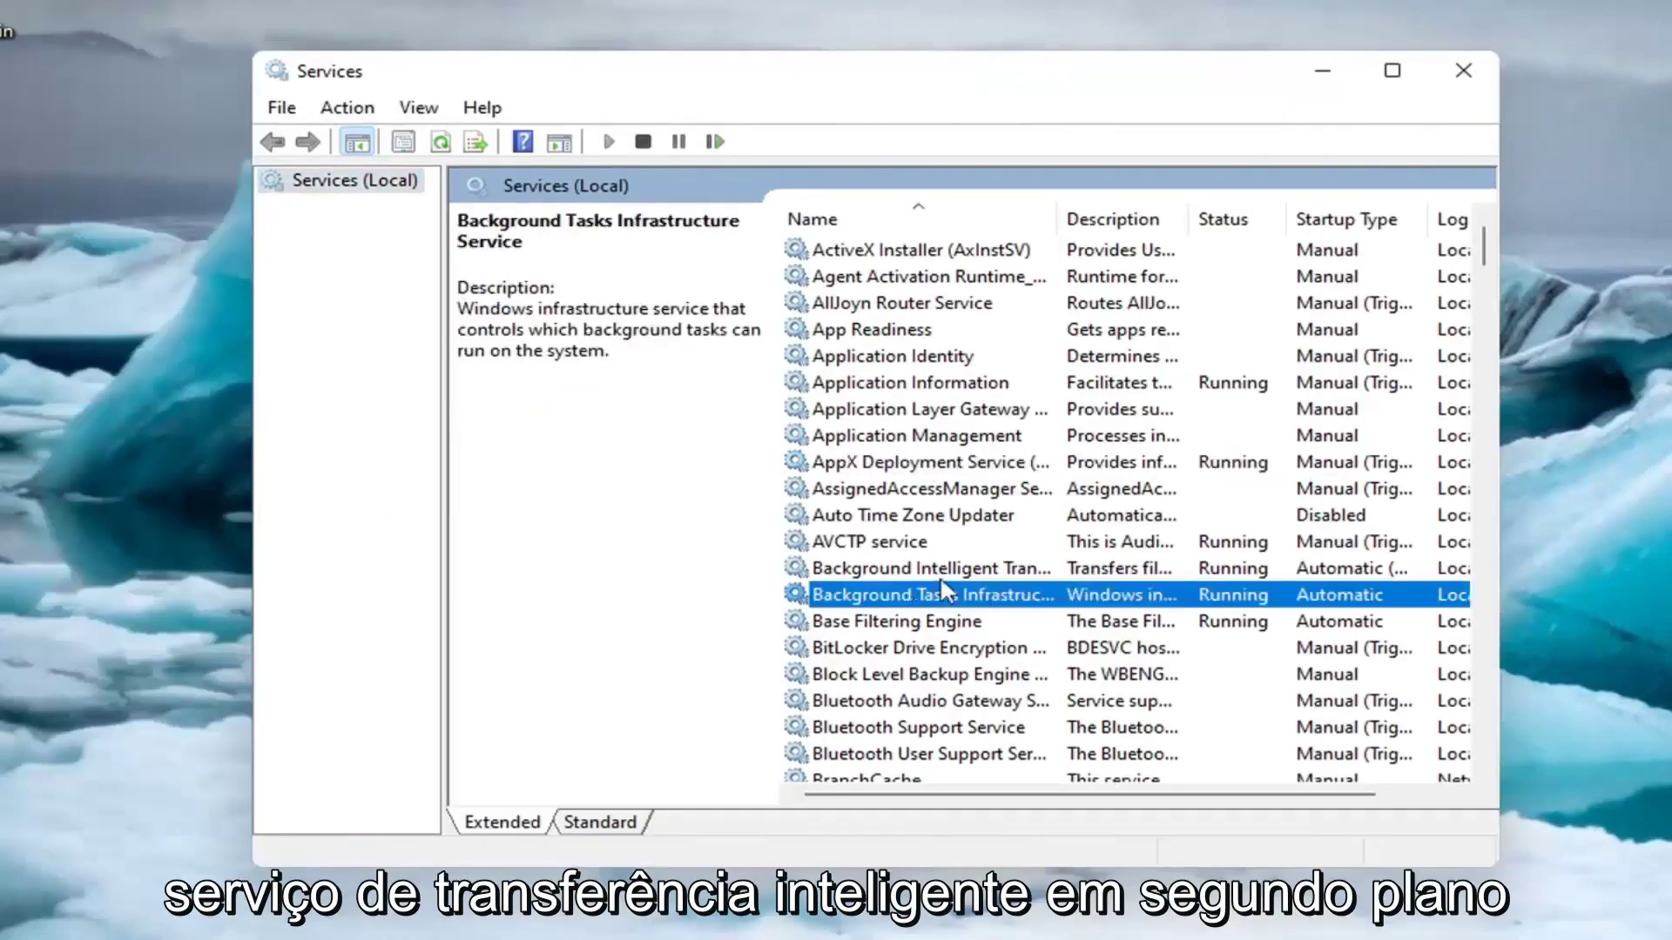
click(940, 570)
drag(1061, 218, 1134, 218)
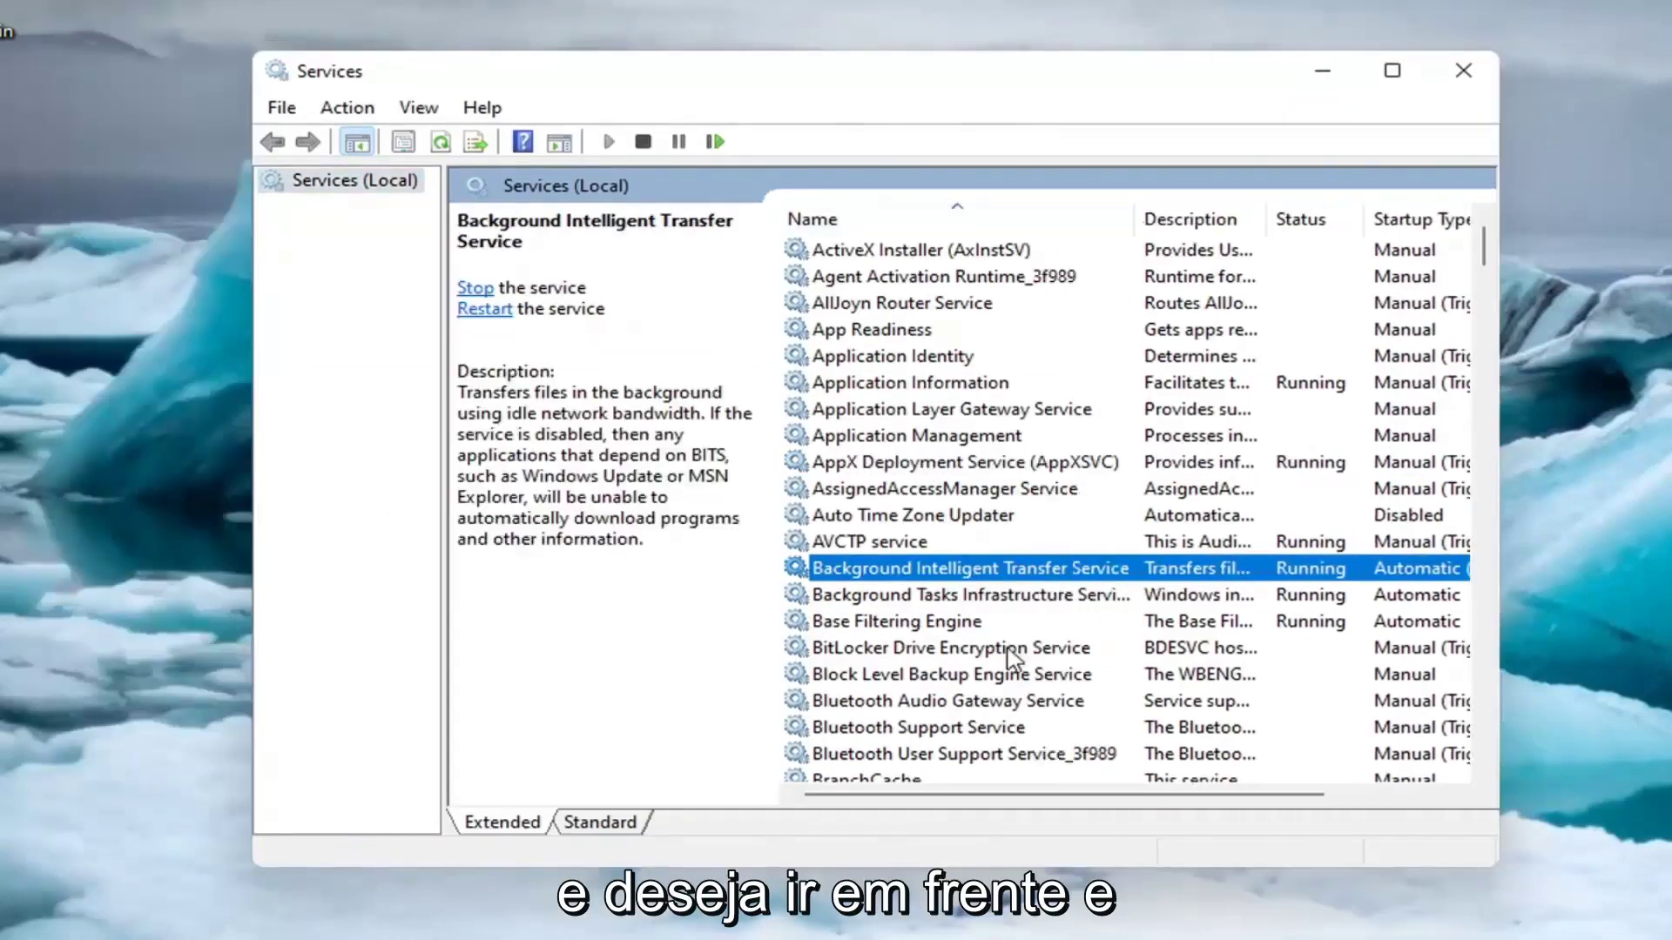
In the BITS properties, stop the service, set startup type to Disabled, and apply.
double_click(1052, 579)
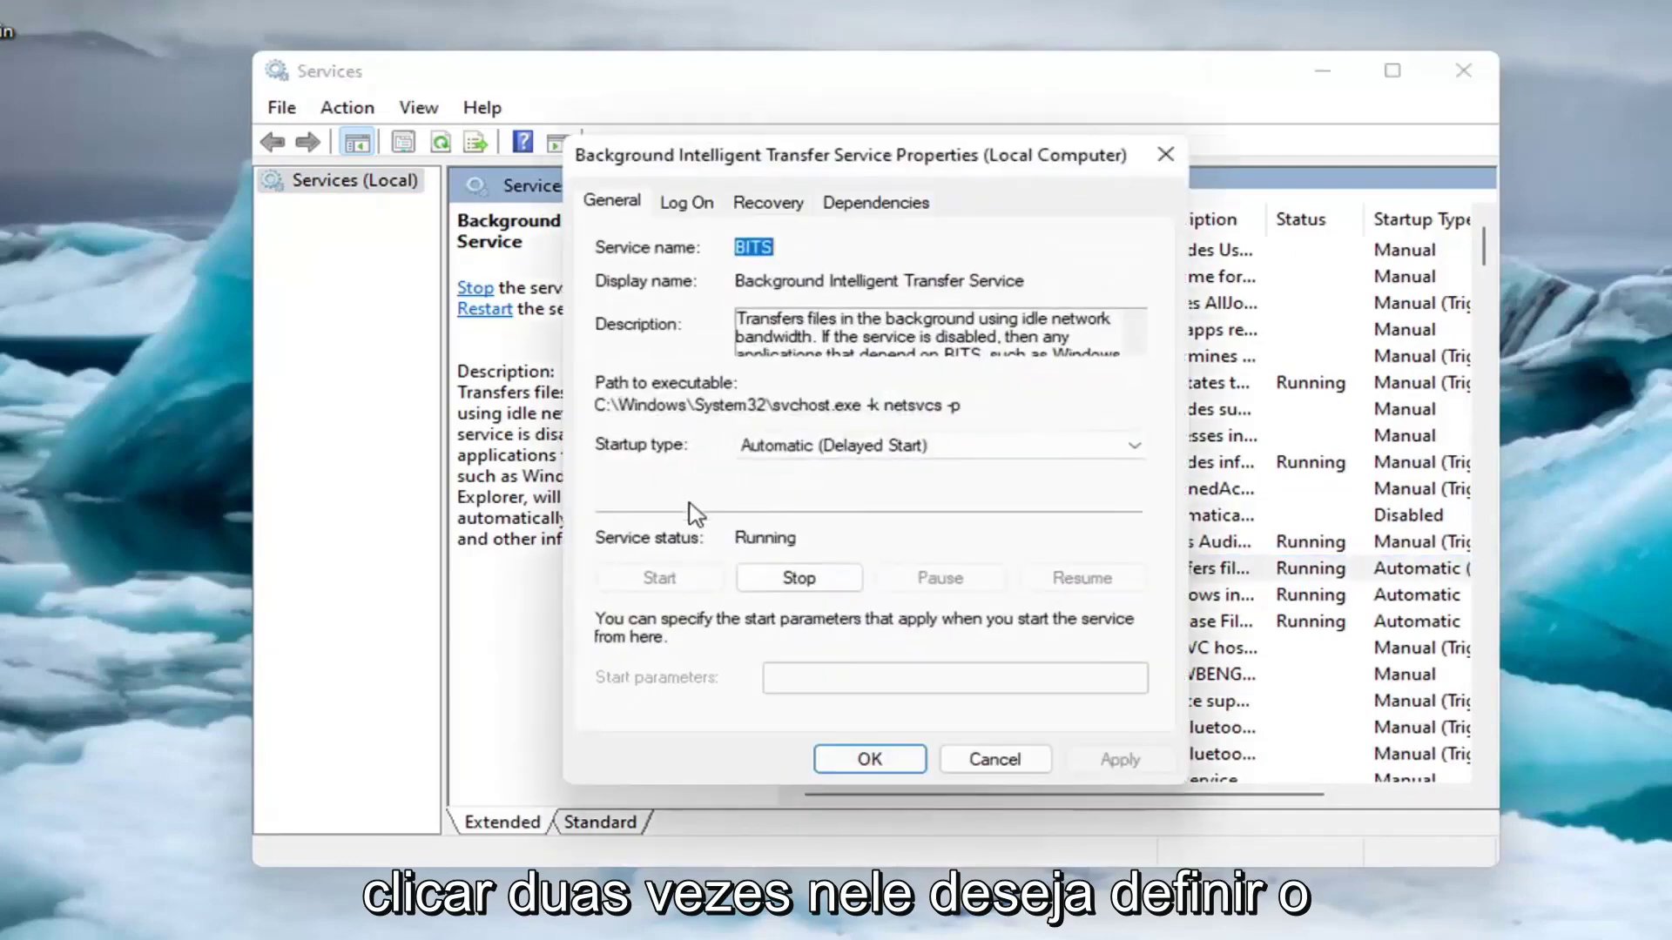
click(791, 588)
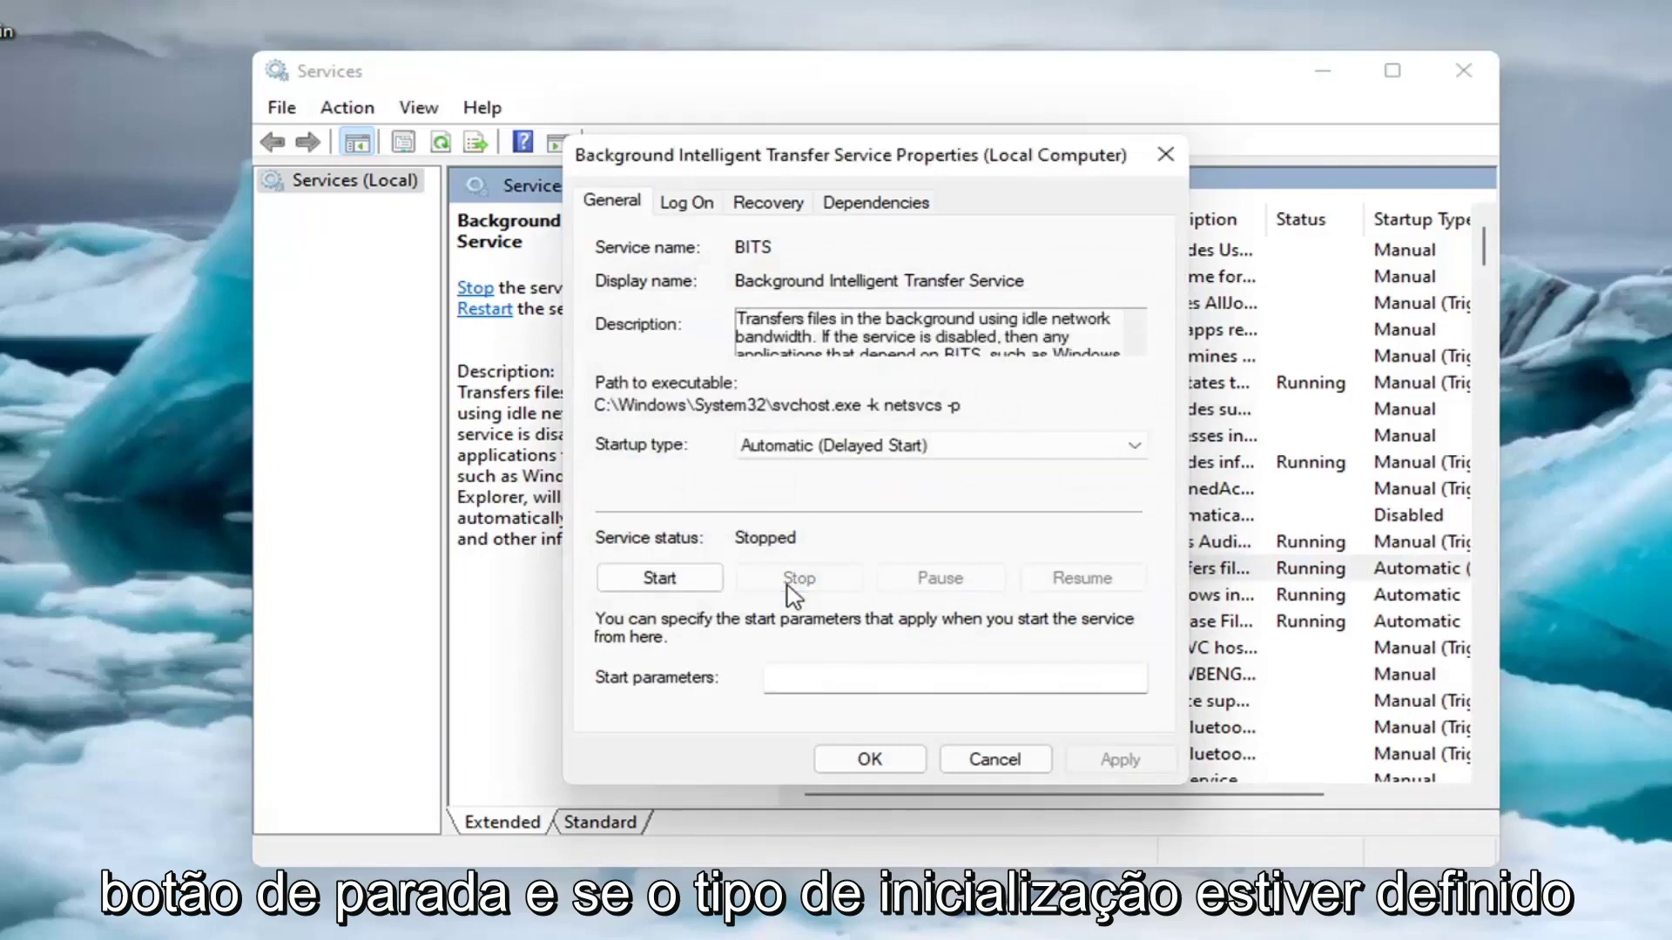
click(898, 448)
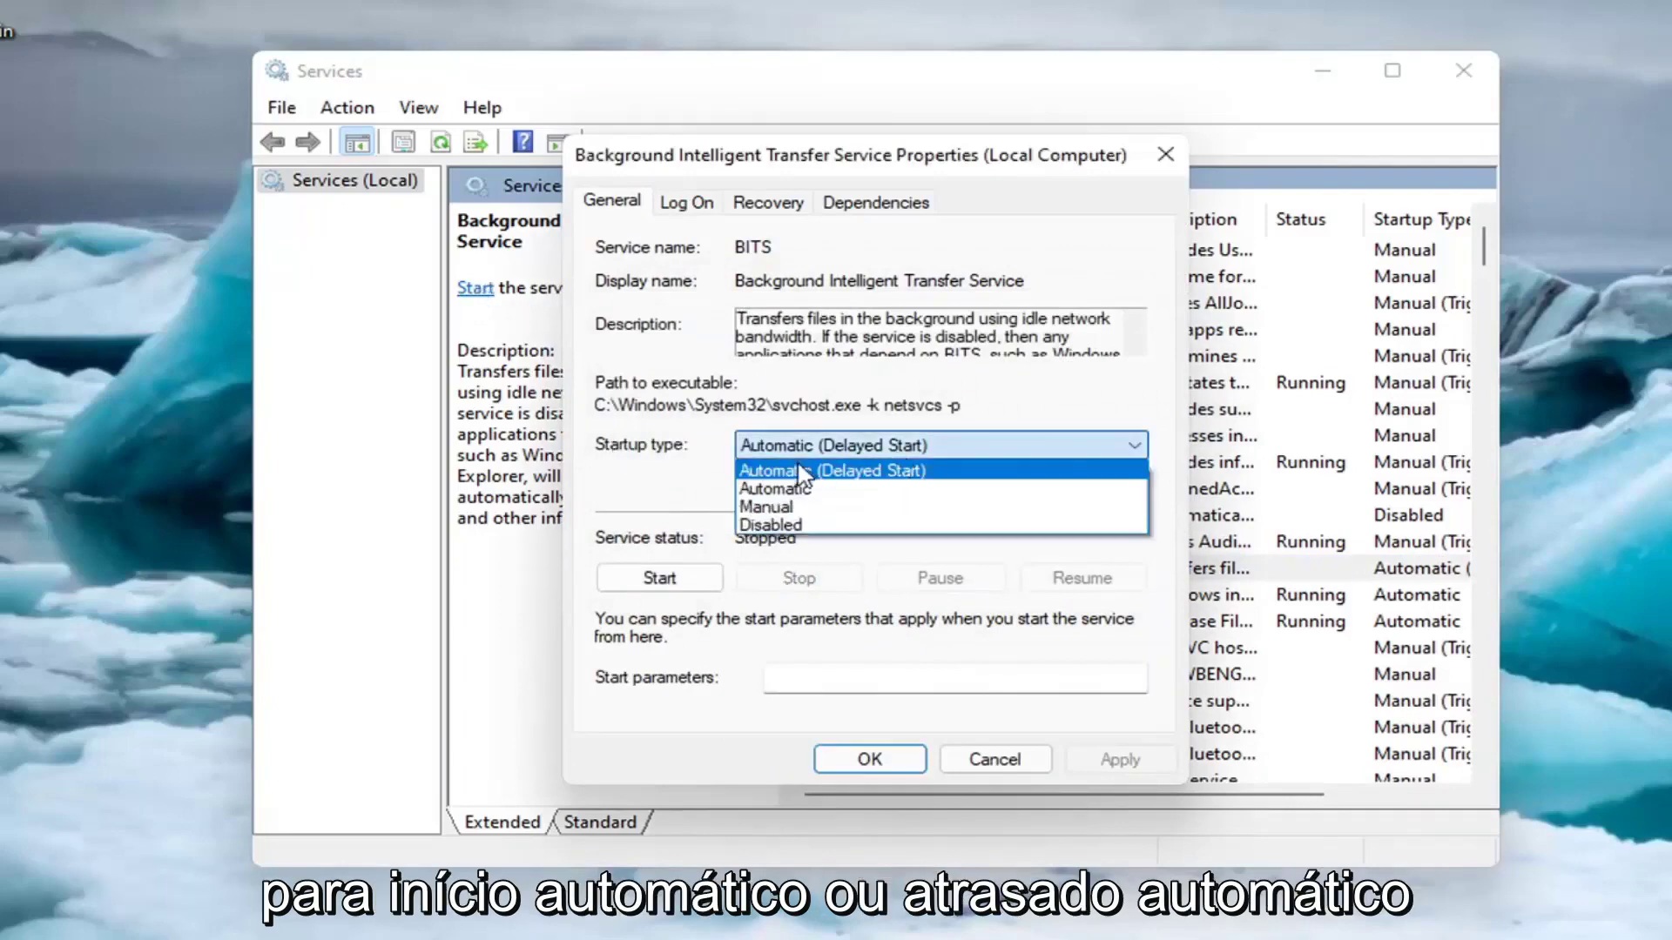
click(778, 526)
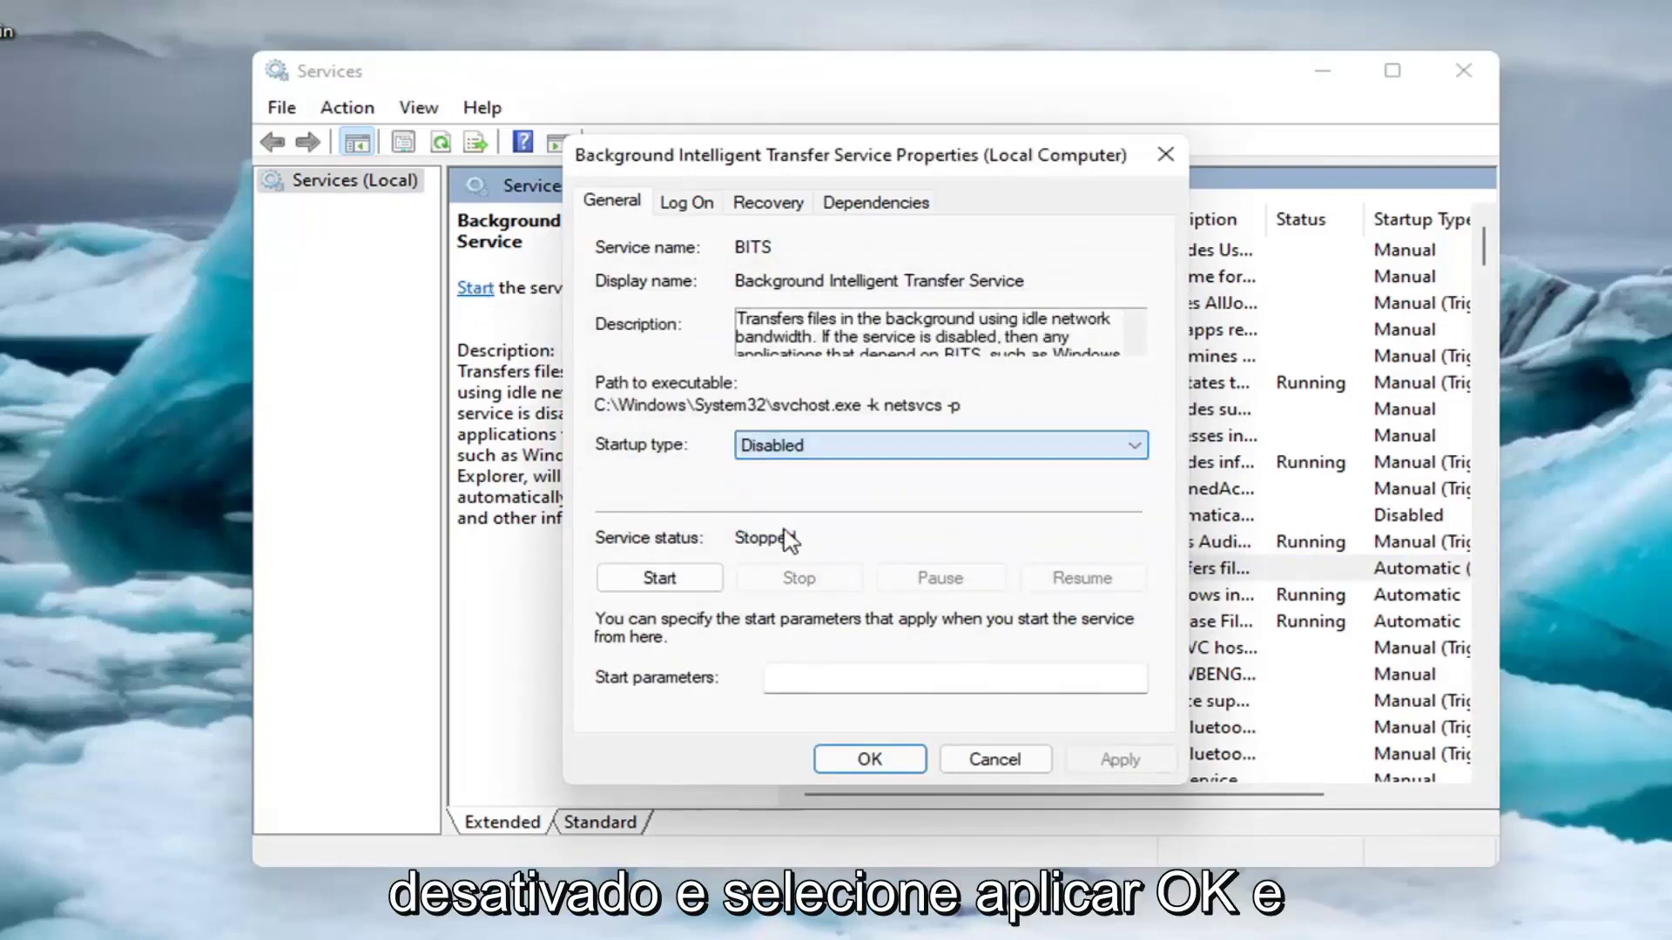
click(1121, 761)
click(870, 760)
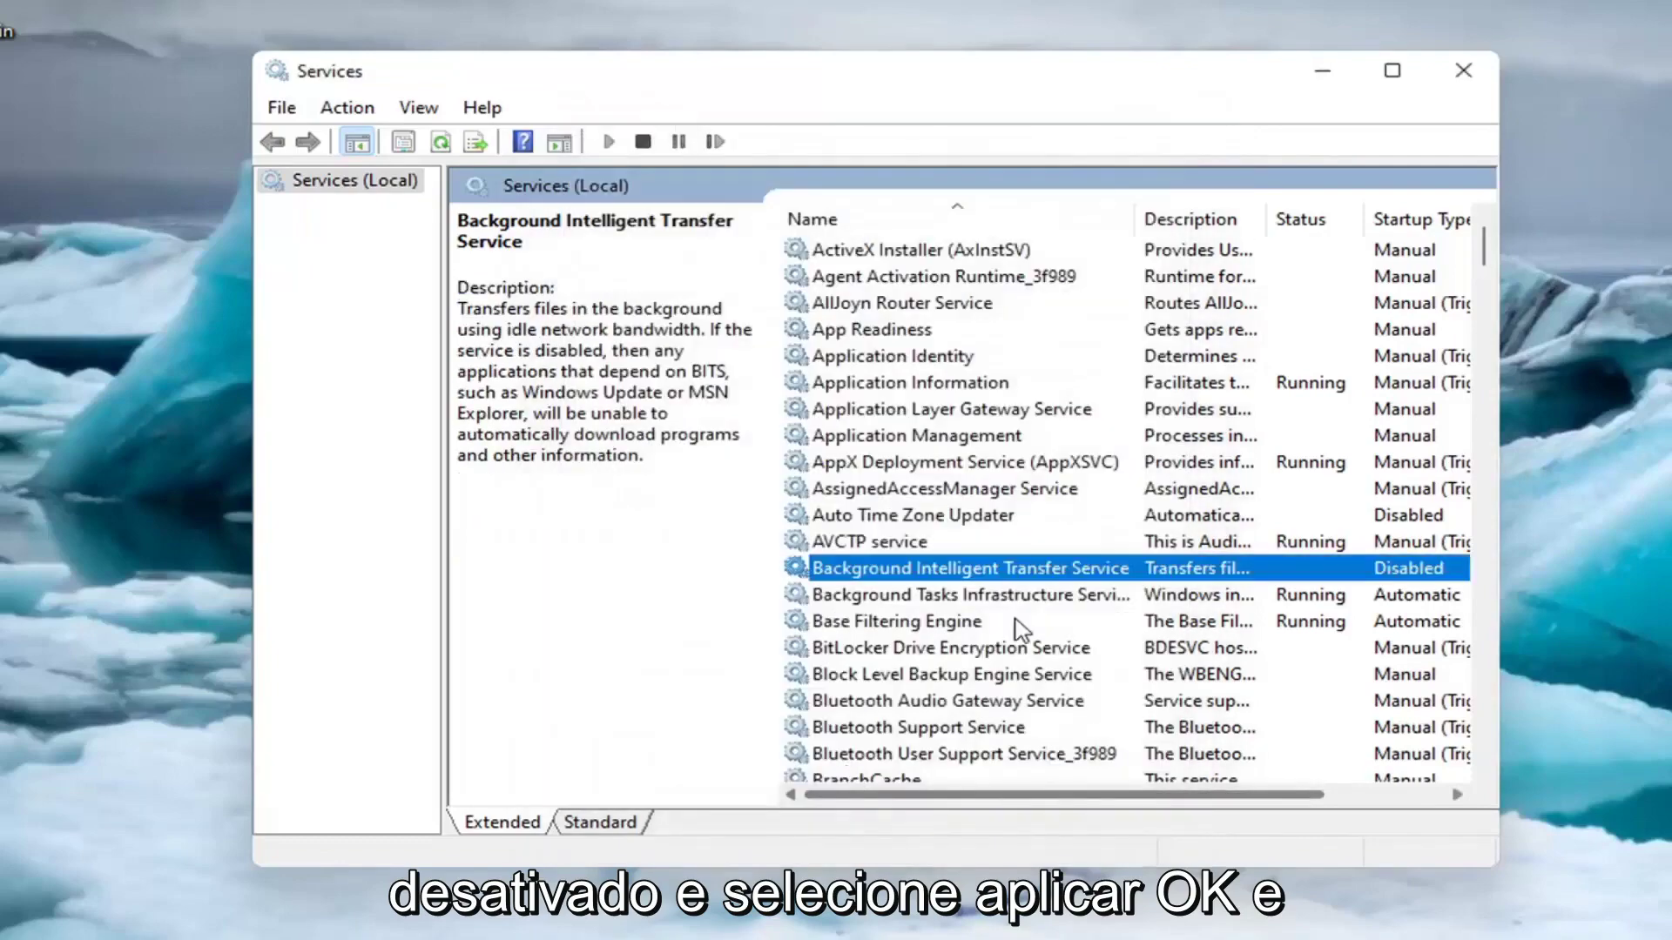
scroll(967, 627, down, 9)
scroll(1020, 608, down, 8)
scroll(1019, 601, down, 8)
scroll(1019, 594, down, 8)
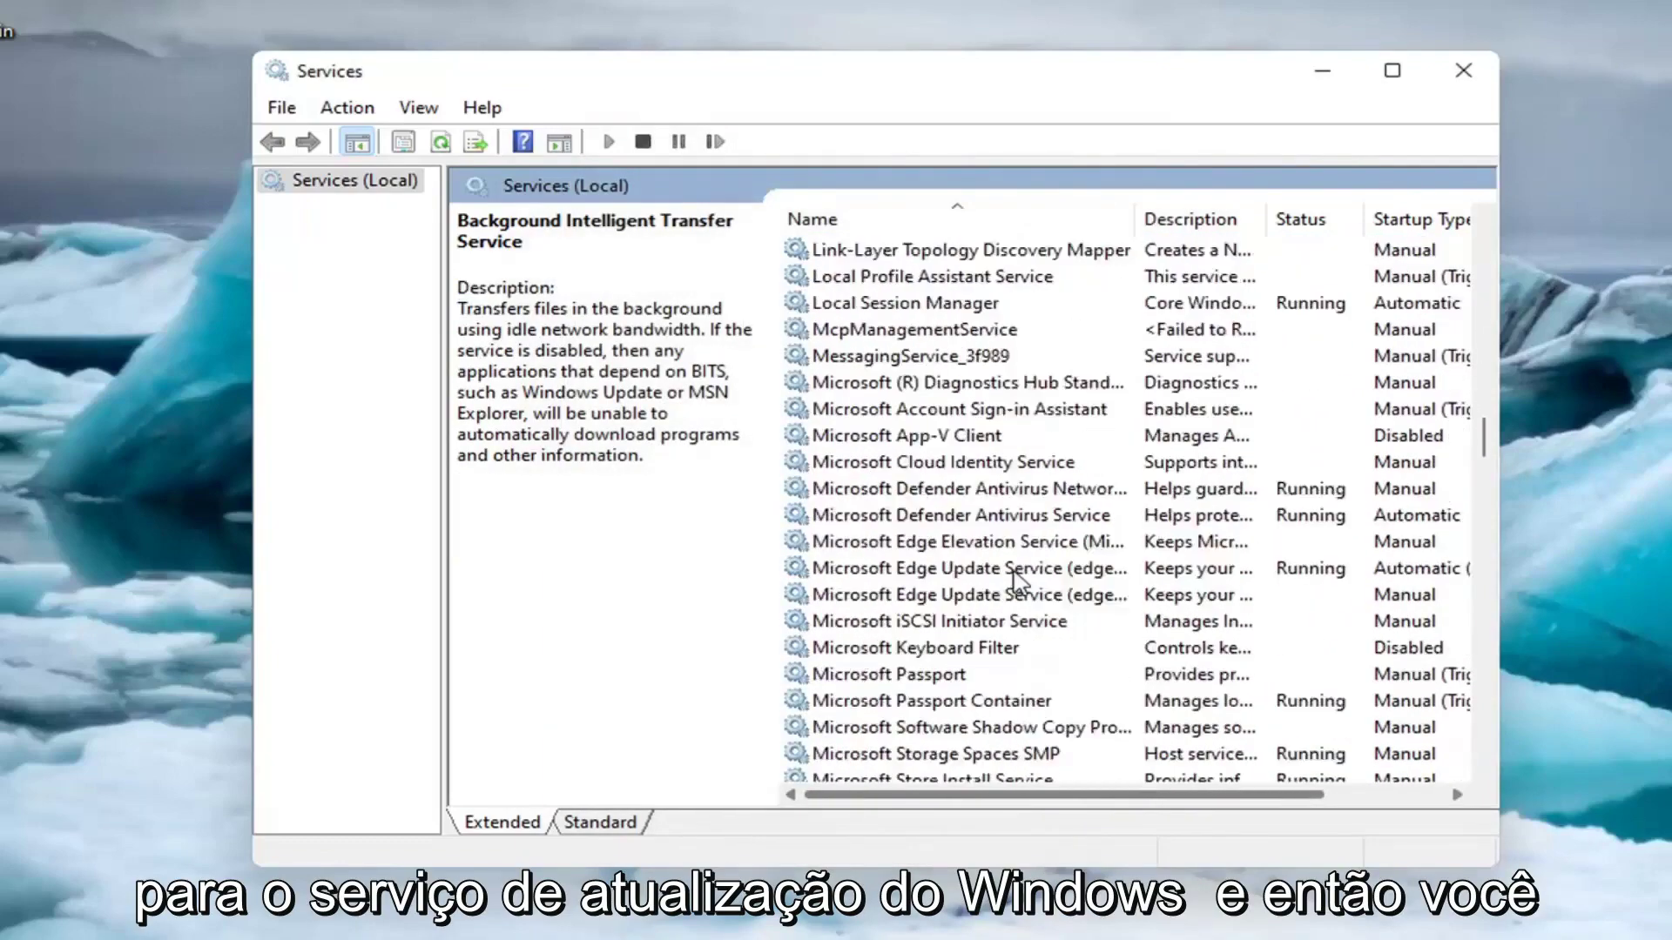
scroll(1016, 579, down, 8)
scroll(1014, 579, down, 8)
scroll(1482, 549, down, 8)
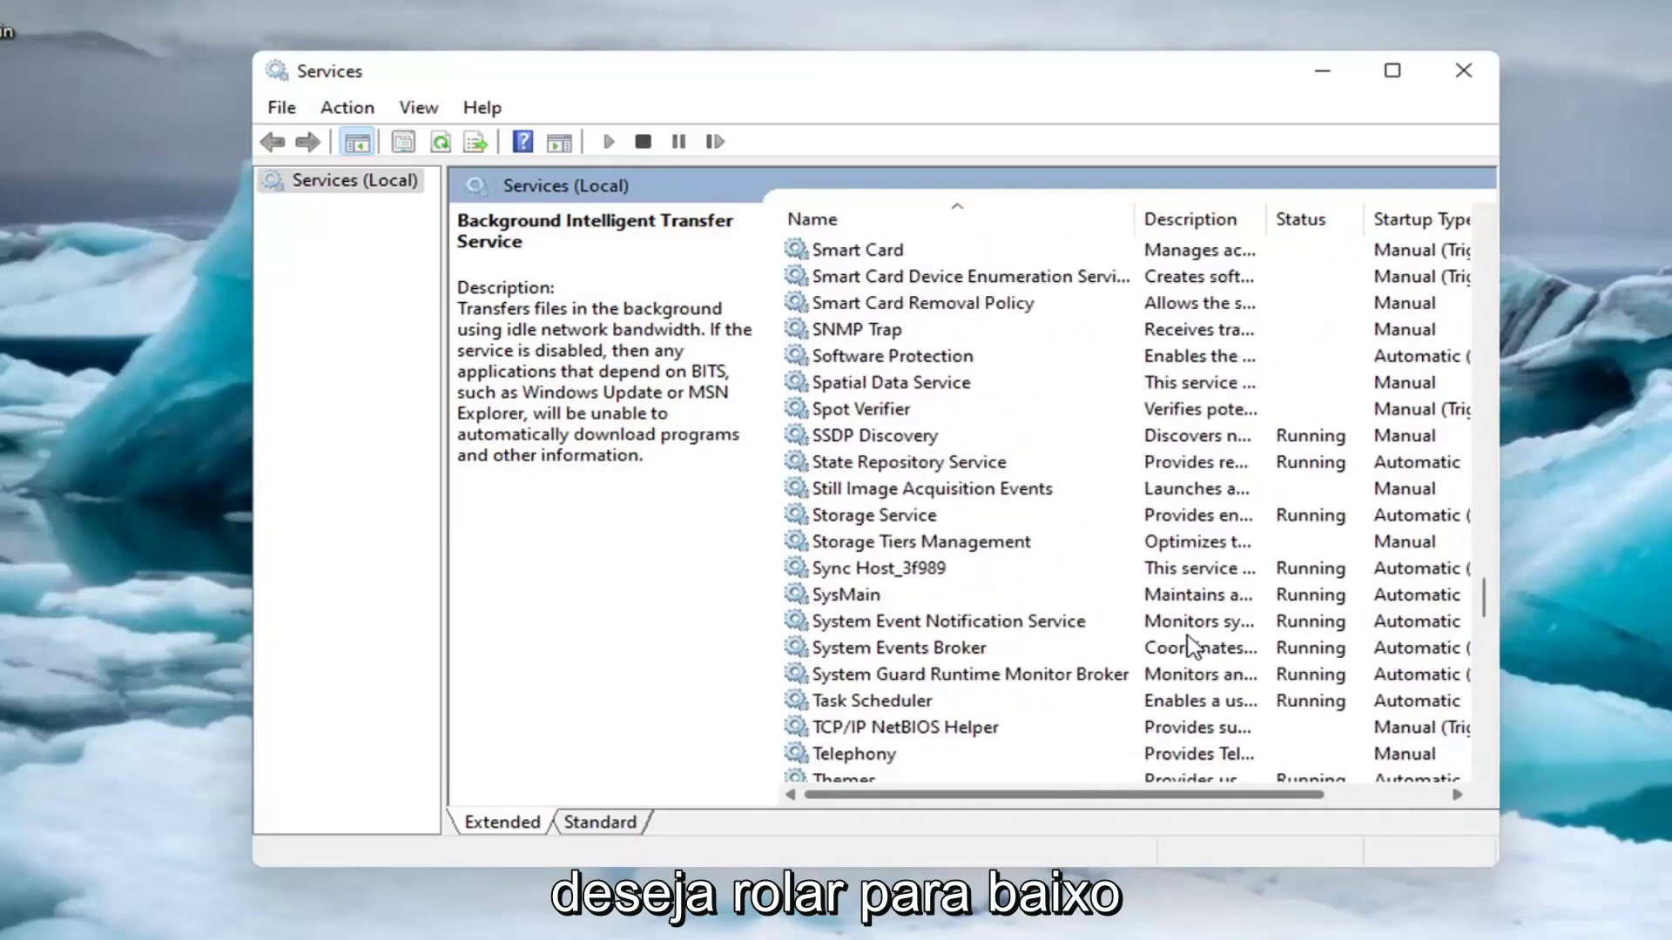
scroll(1167, 636, down, 12)
scroll(1033, 640, up, 1)
scroll(875, 673, down, 5)
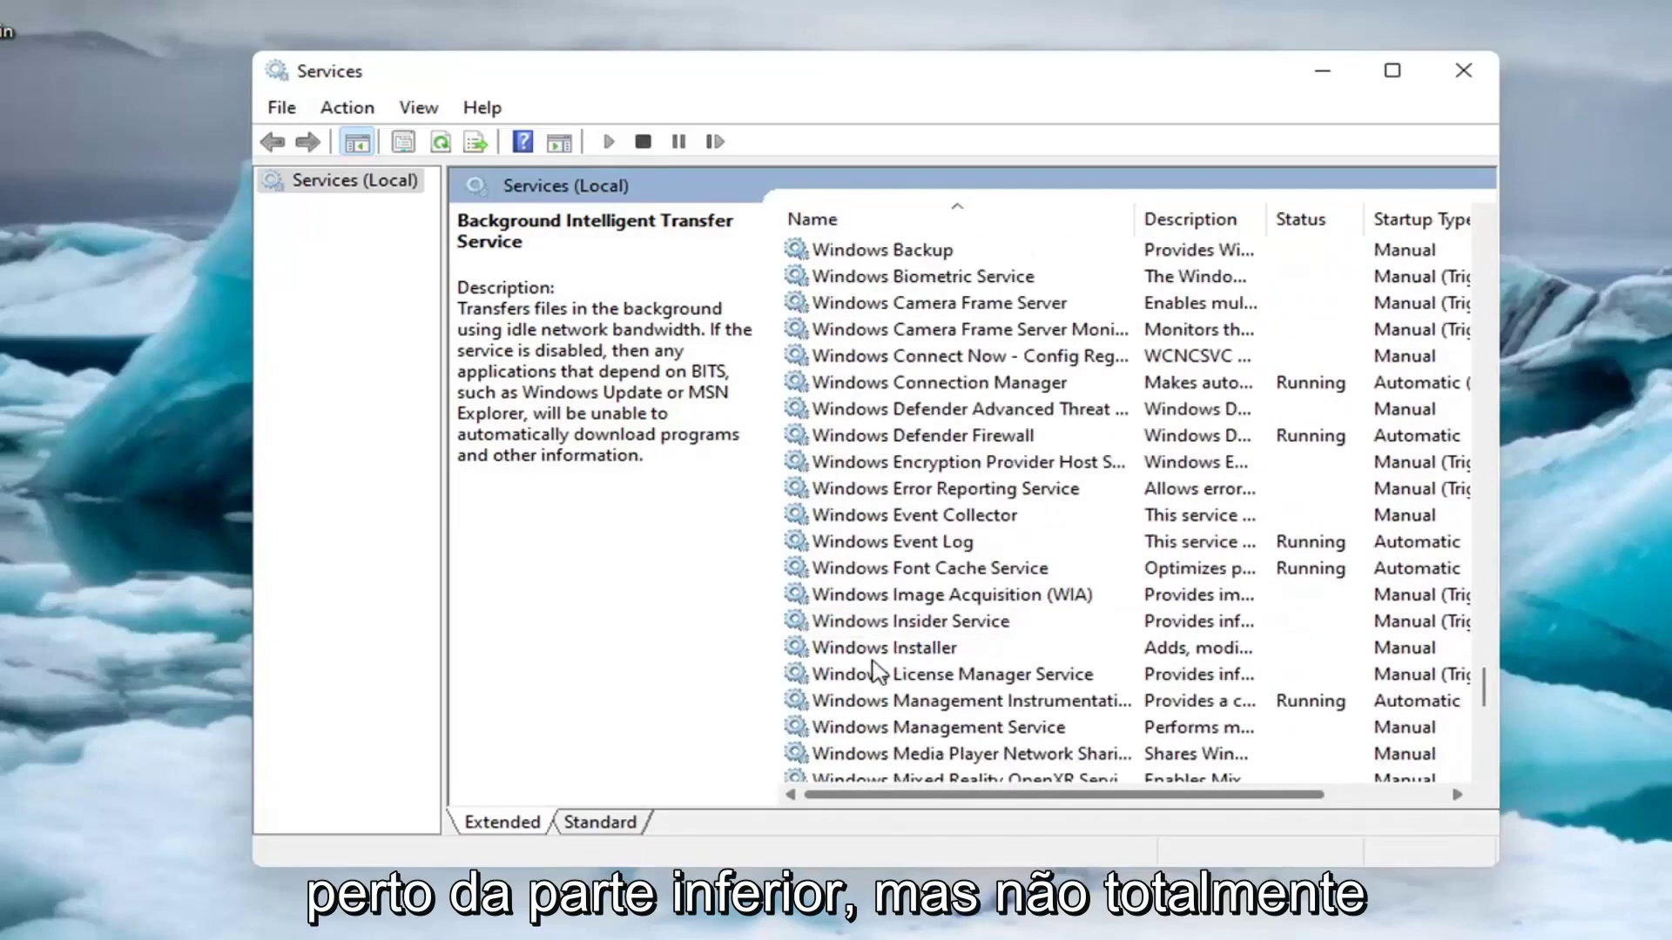
scroll(875, 674, down, 3)
scroll(875, 672, down, 3)
scroll(876, 673, down, 2)
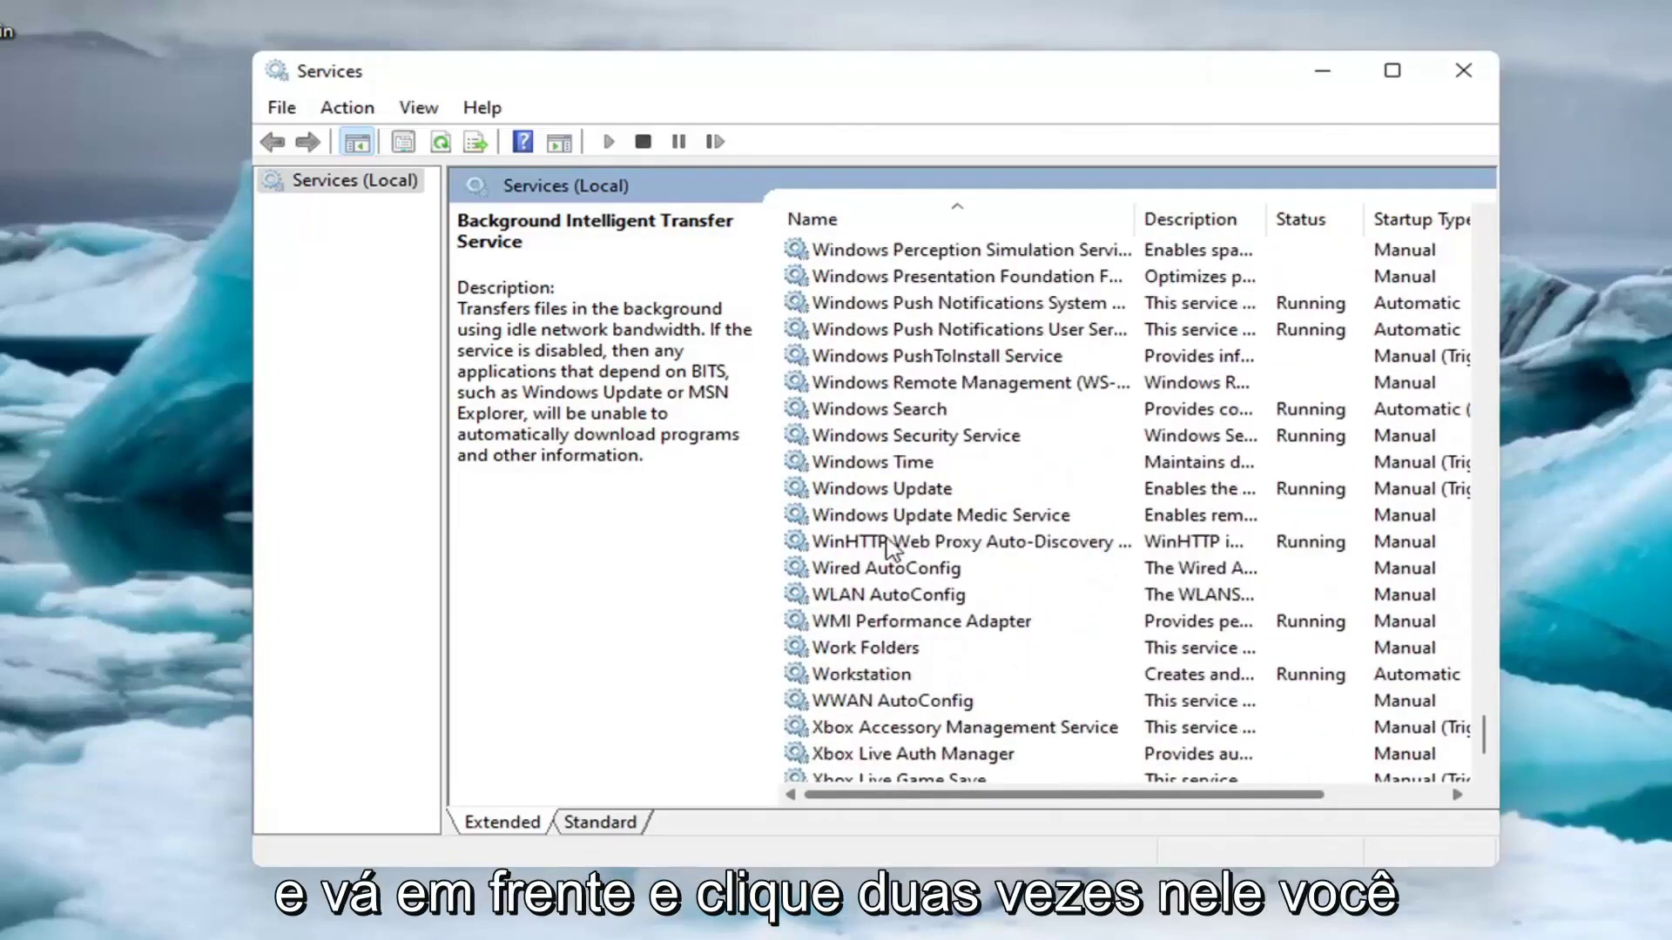
In the Windows Update service properties, set startup to Disabled, stop it, and apply.
double_click(892, 494)
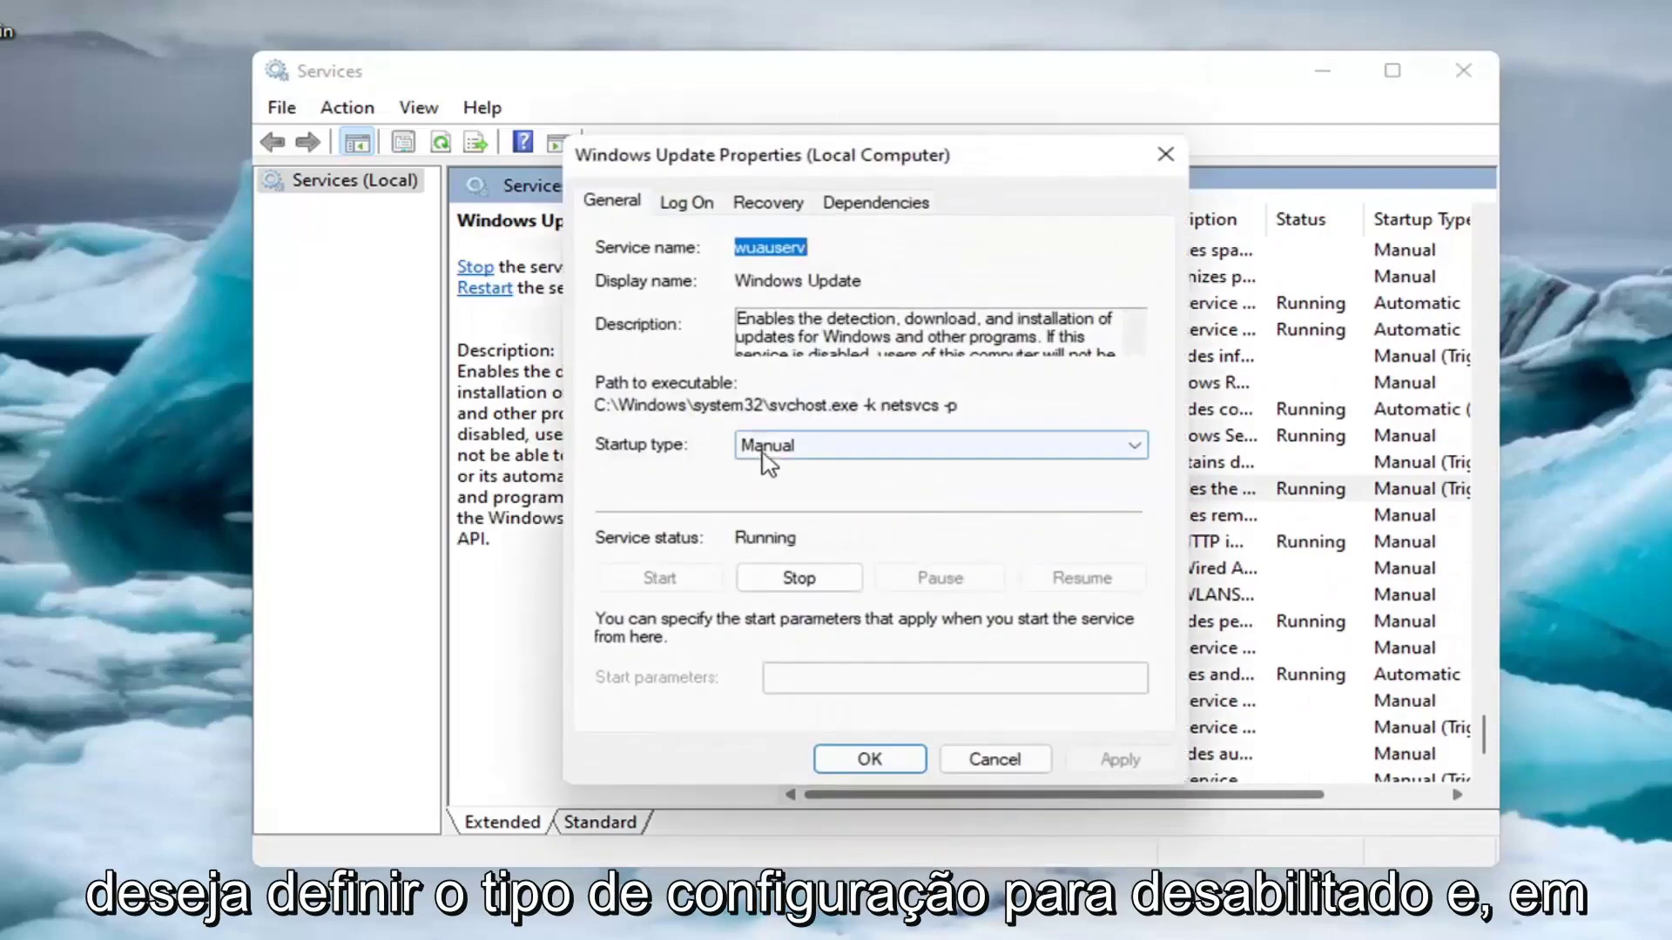
click(768, 451)
click(773, 523)
click(790, 575)
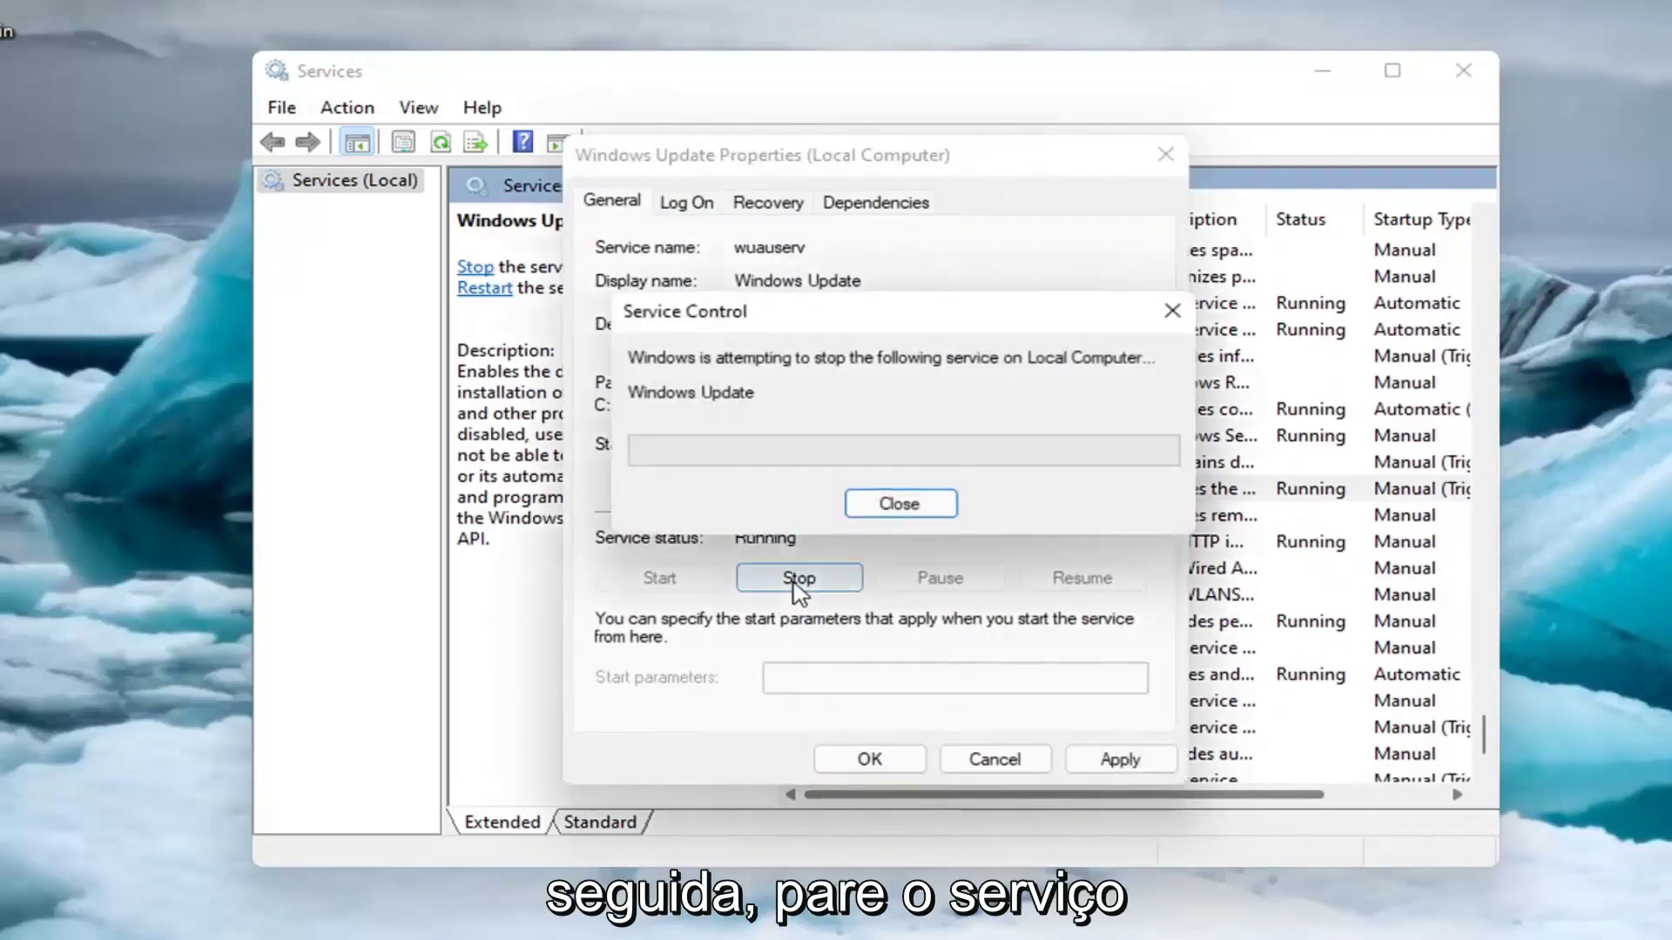
click(1109, 761)
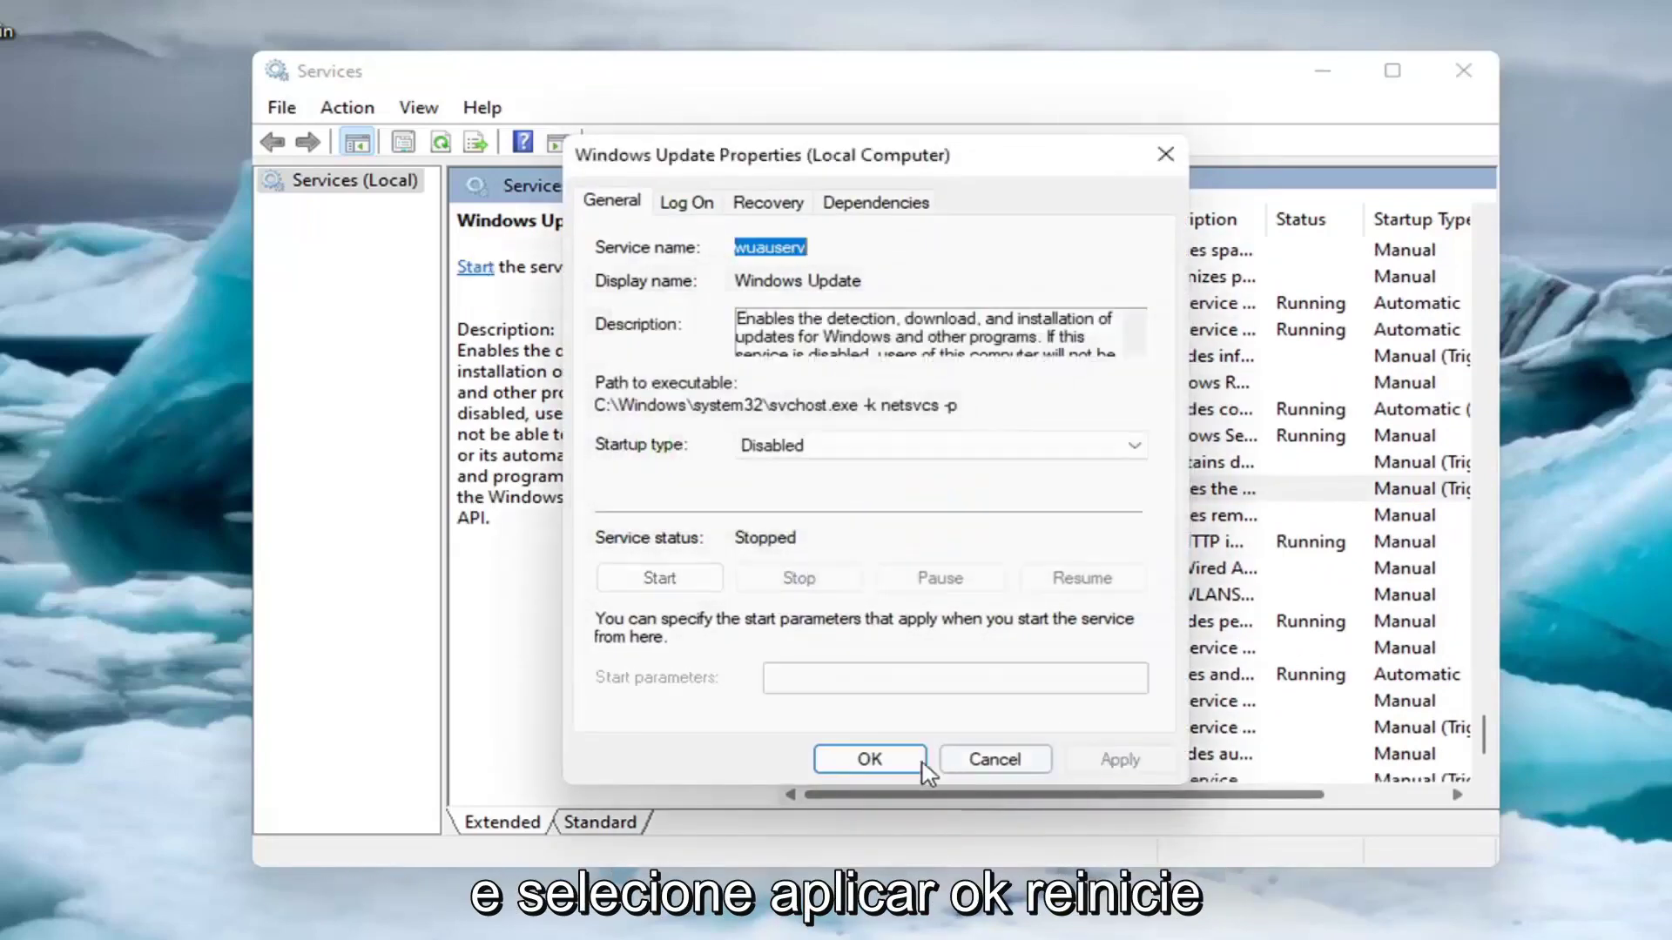
click(914, 761)
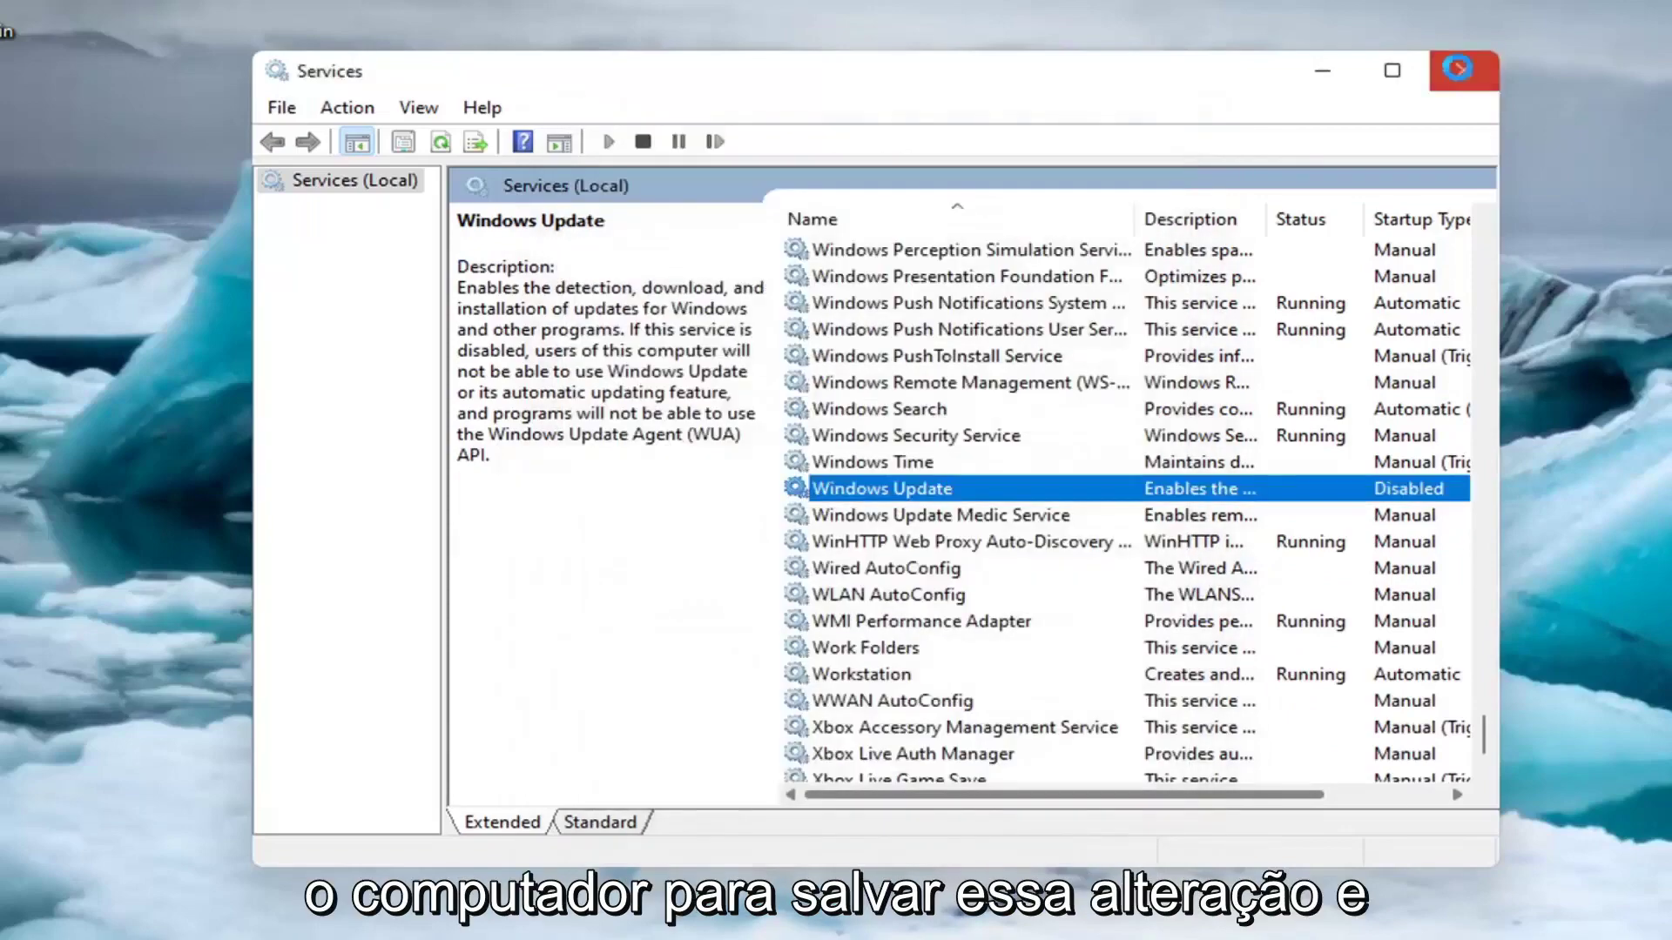
Close the Services console window.
click(1463, 68)
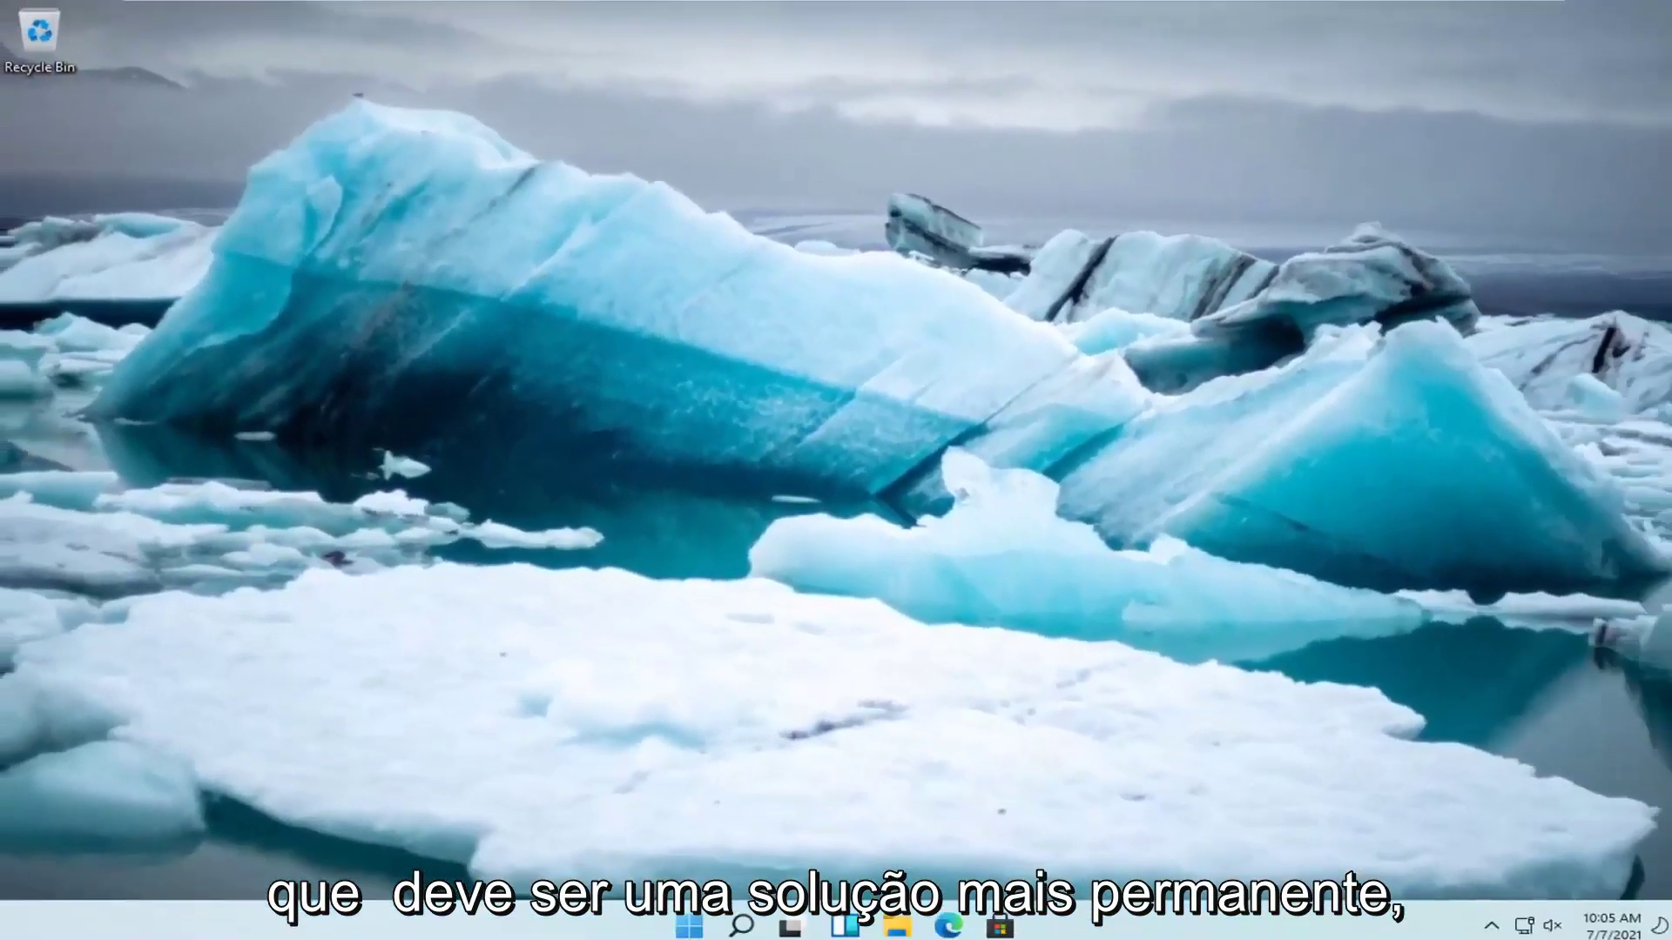